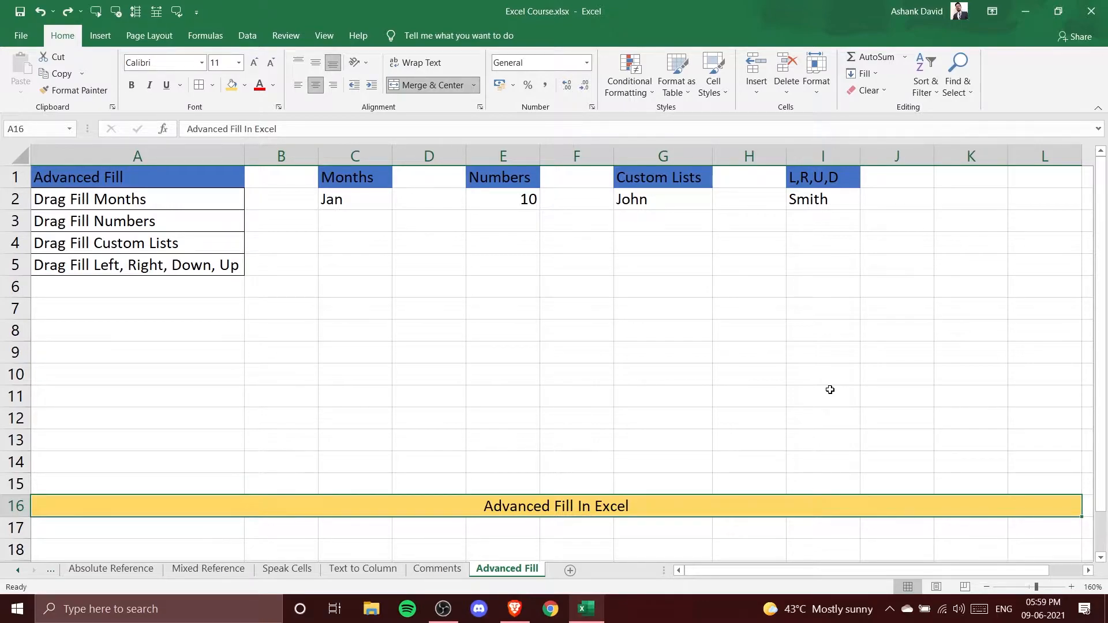
Review the column headers for months, numbers, custom lists and fill directions on the sheet
click(333, 186)
click(502, 178)
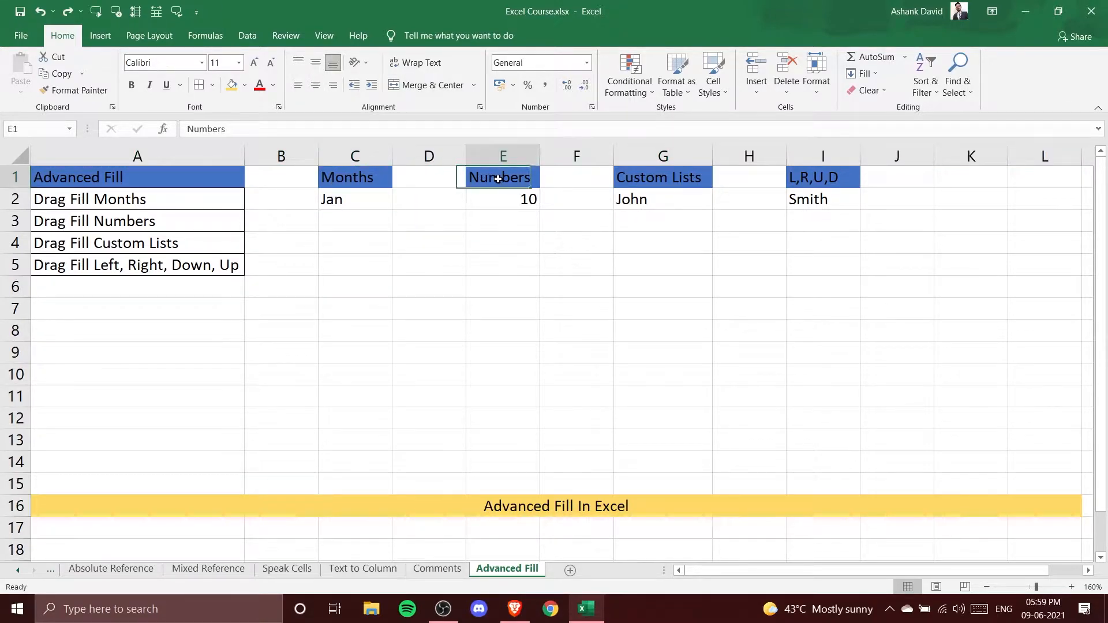
click(667, 178)
click(821, 176)
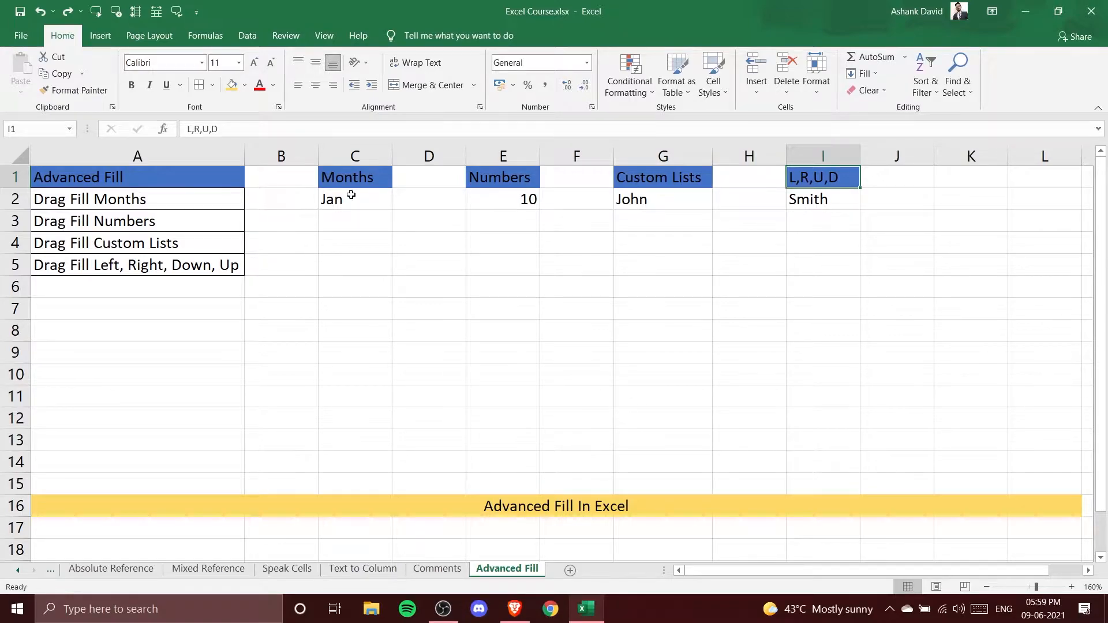
click(159, 205)
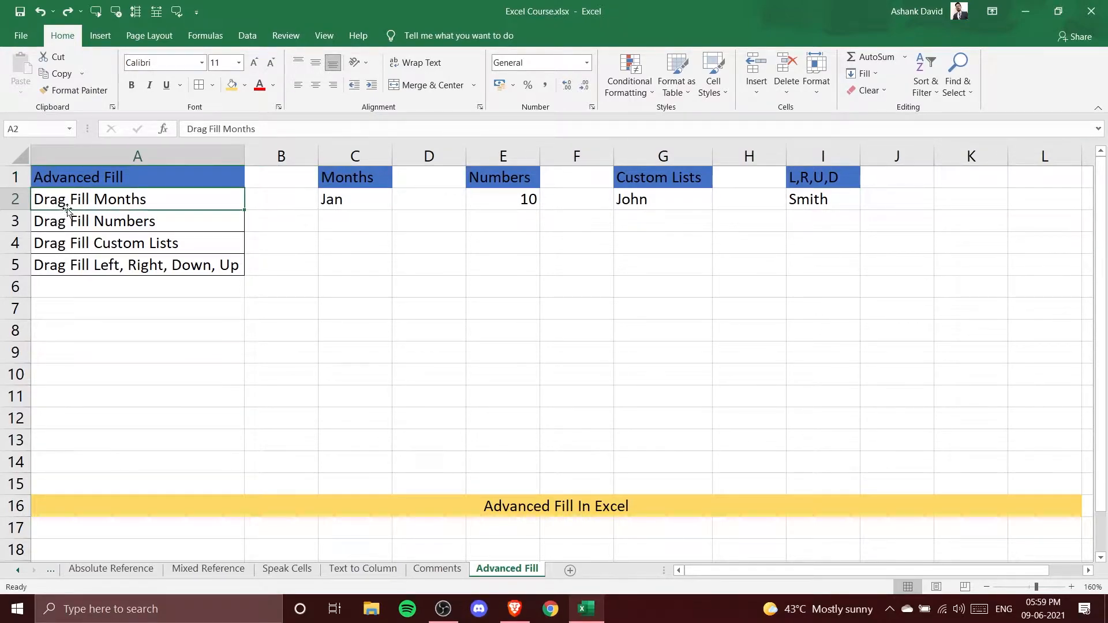
click(359, 183)
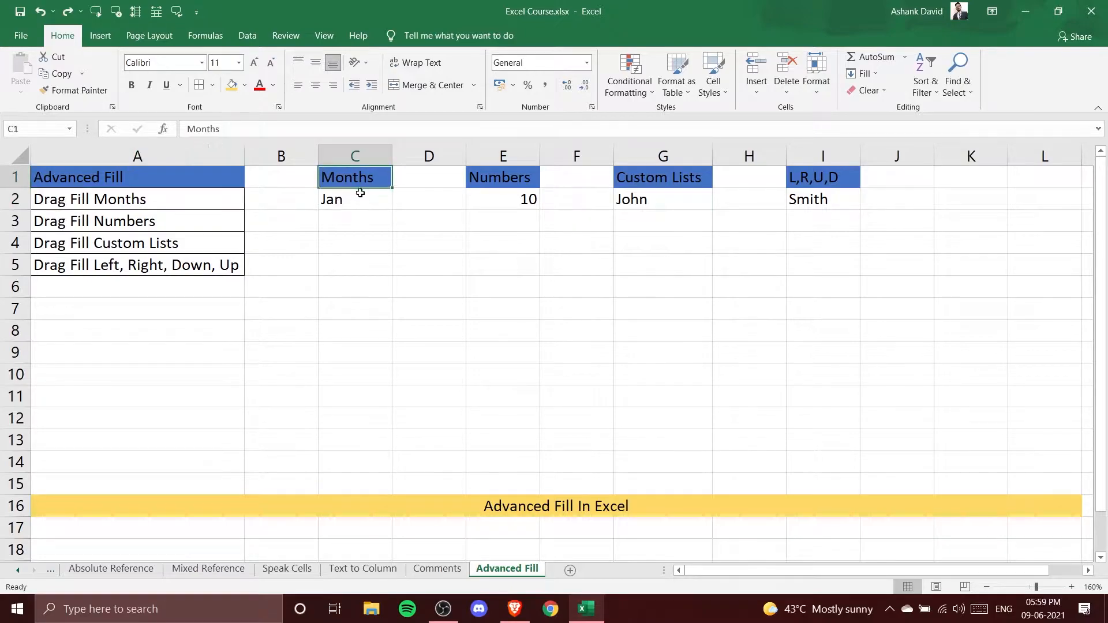
Fill the months Jan through Dec down column C to row 13 from the Jan cell
click(352, 202)
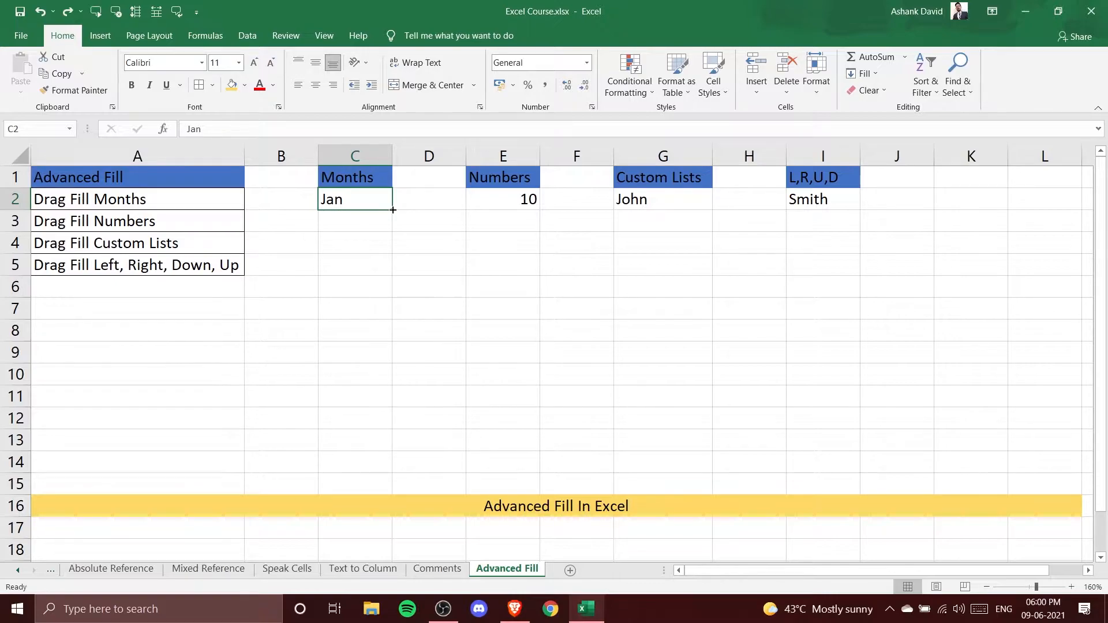
drag(393, 210, 389, 448)
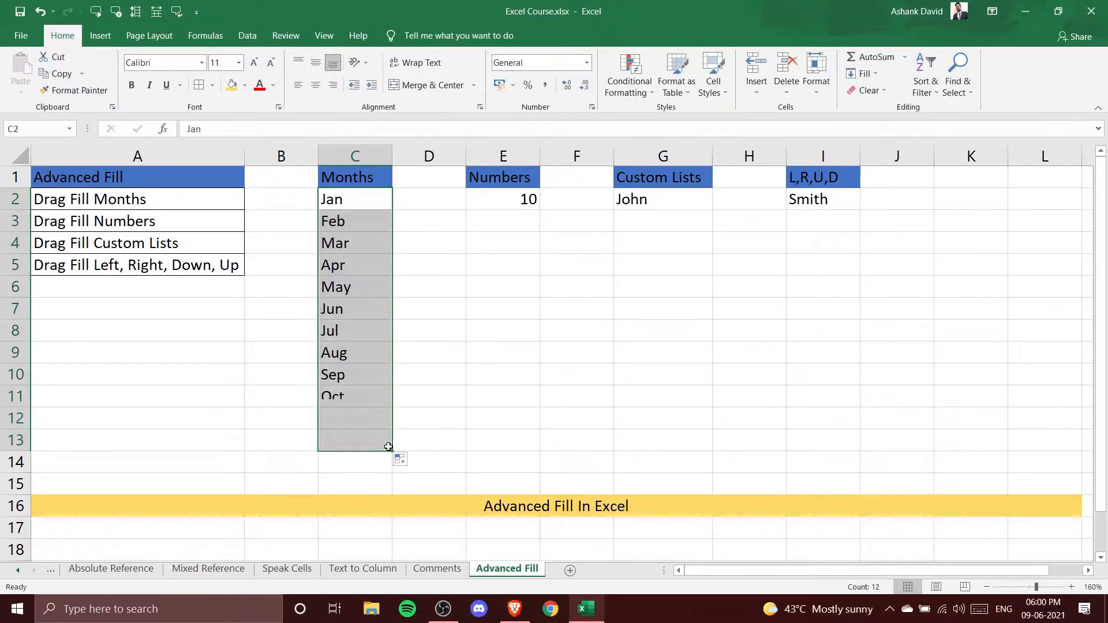
click(484, 456)
Select the filled month cells in column C to examine the series
click(360, 199)
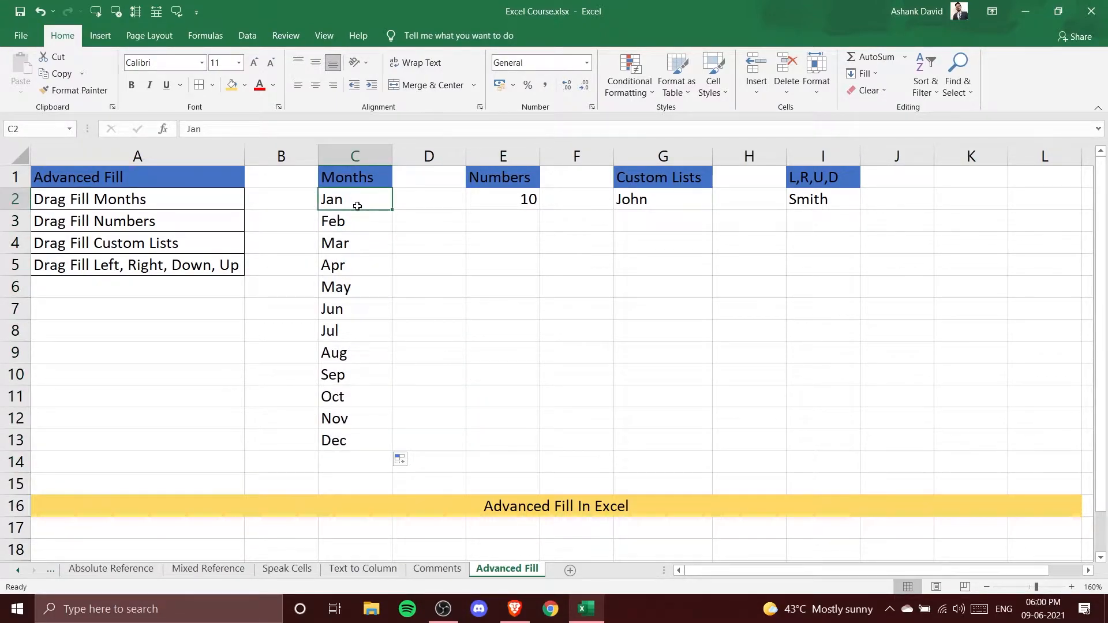
click(359, 226)
click(356, 242)
click(356, 263)
click(354, 444)
drag(358, 199, 358, 446)
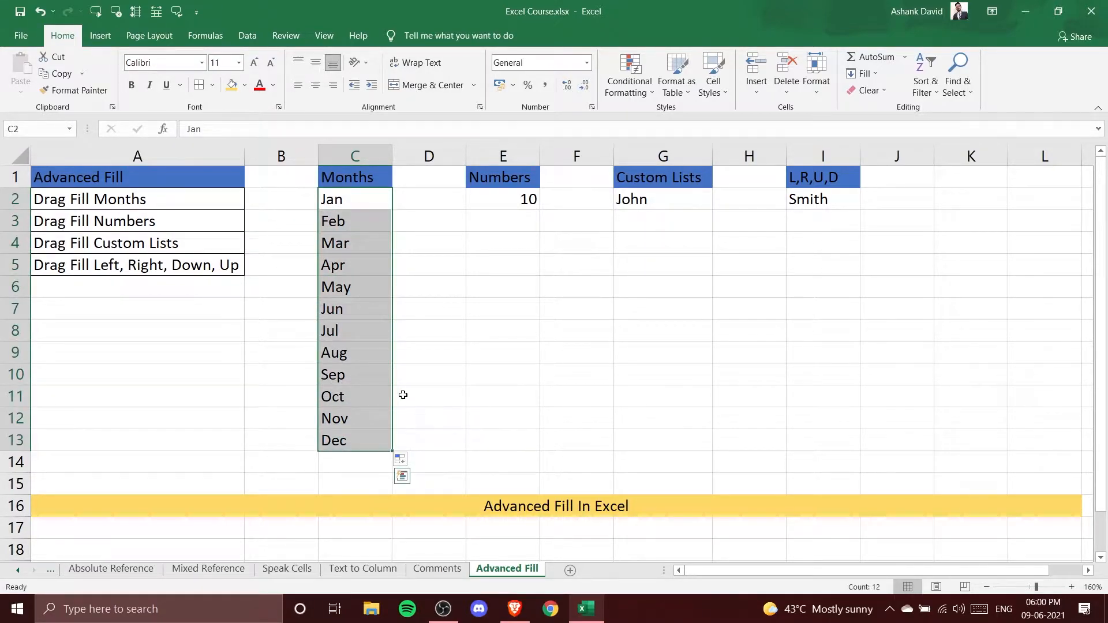
click(472, 330)
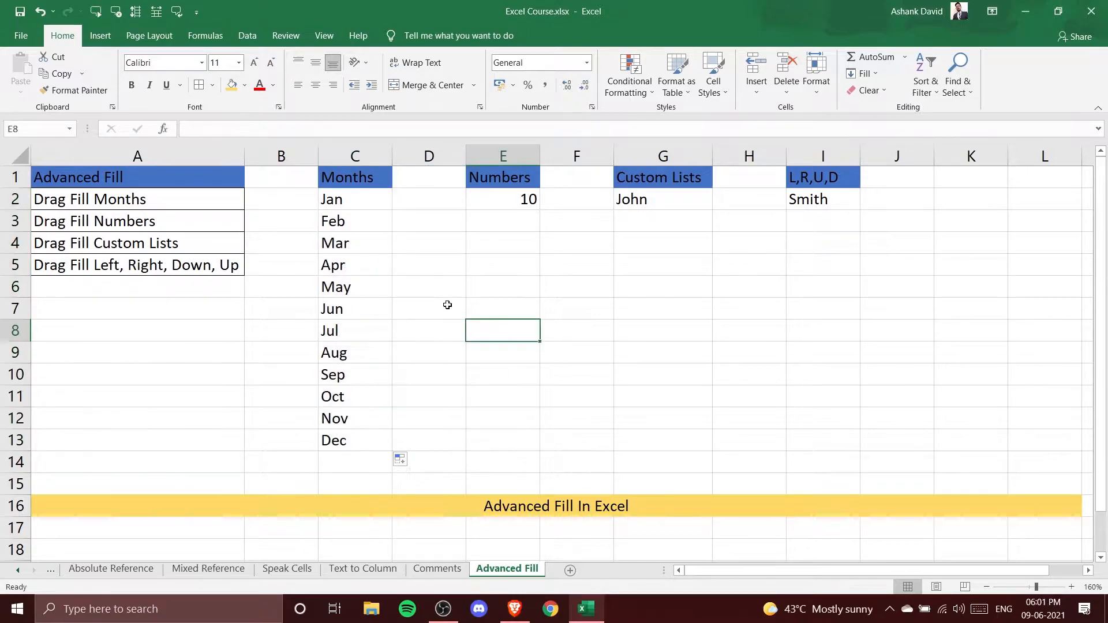
Edit cell C2 so it reads January
click(355, 202)
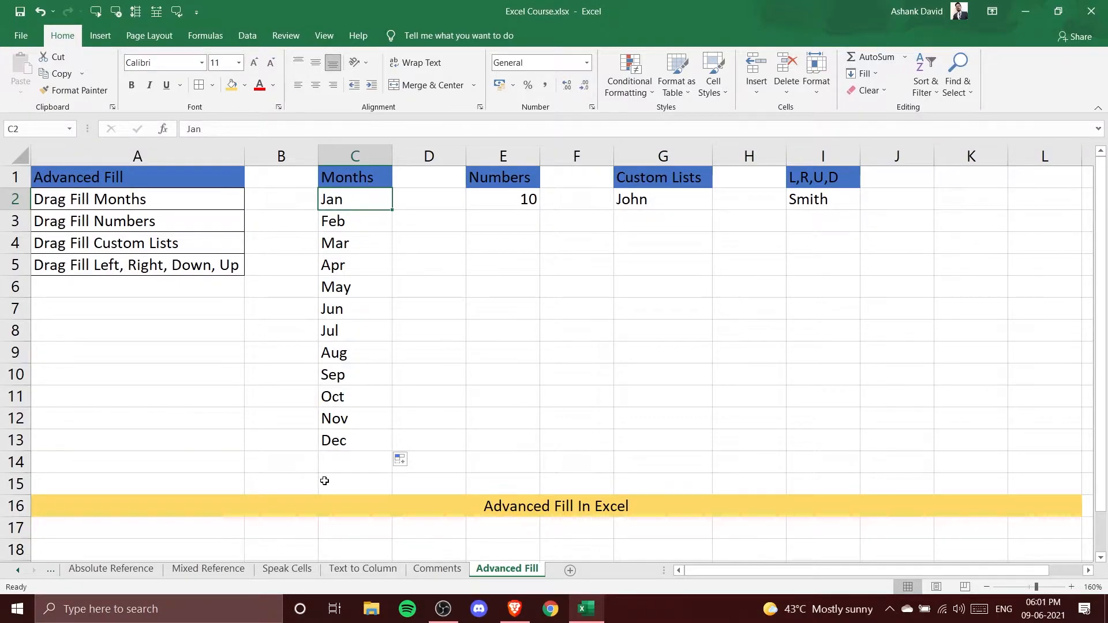
double_click(360, 201)
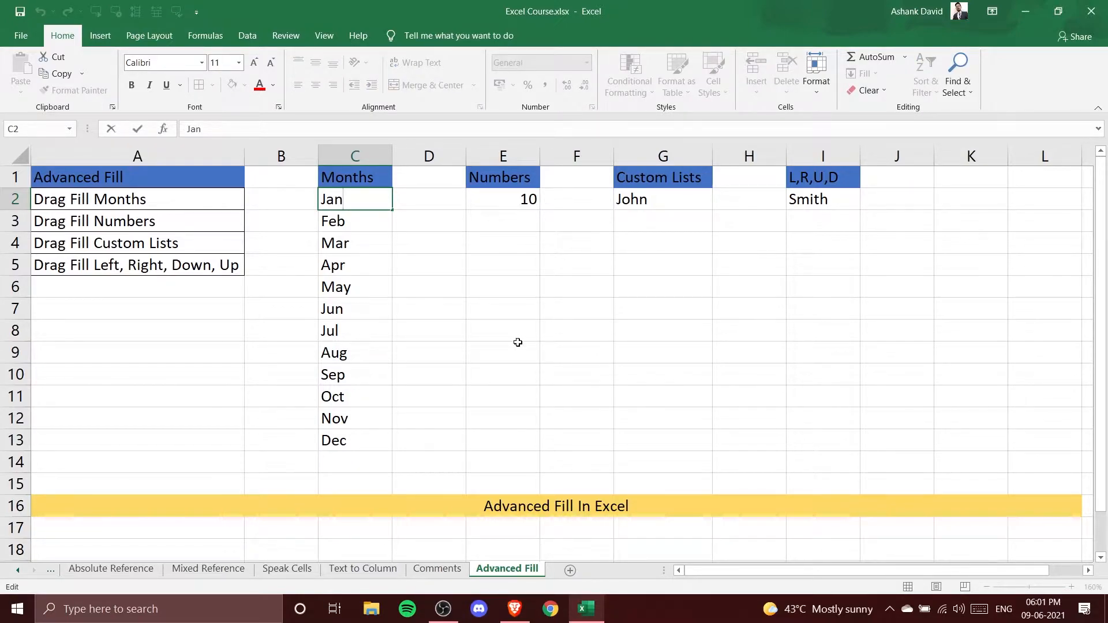
text(uary)
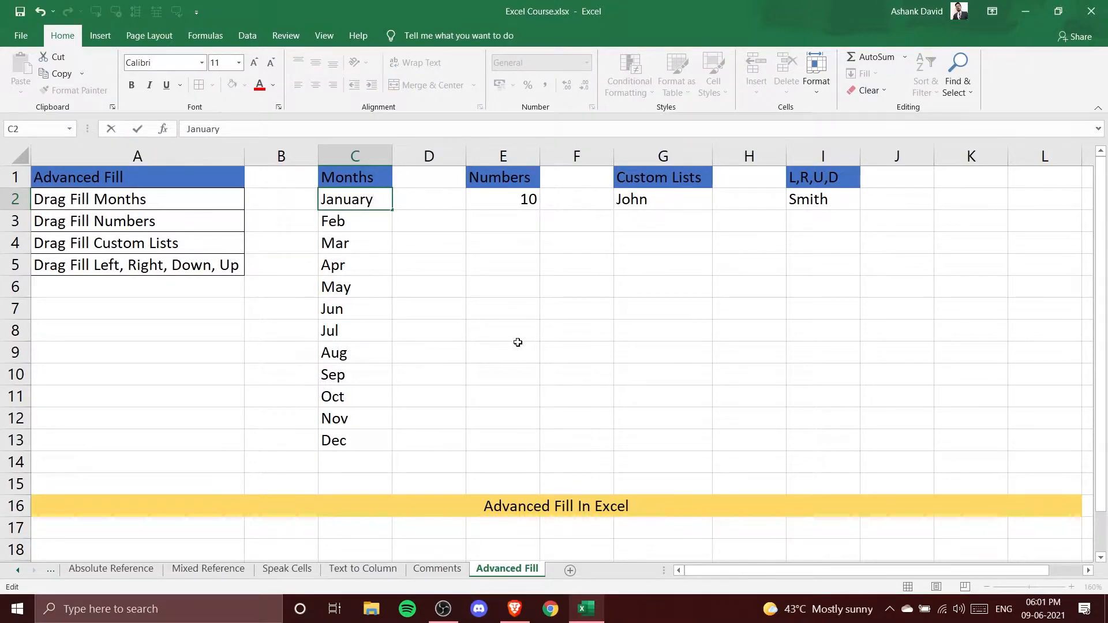
click(517, 342)
Fill full month names from January down column C to row 13 and widen column C to fit them
click(378, 207)
drag(391, 210, 372, 447)
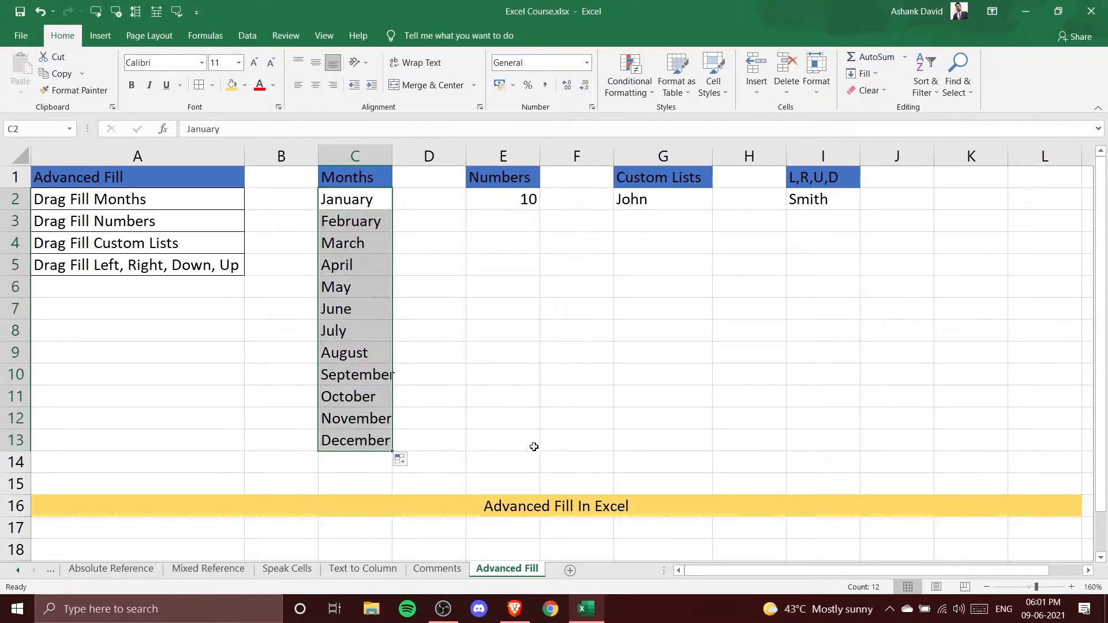
drag(393, 155, 402, 155)
click(515, 338)
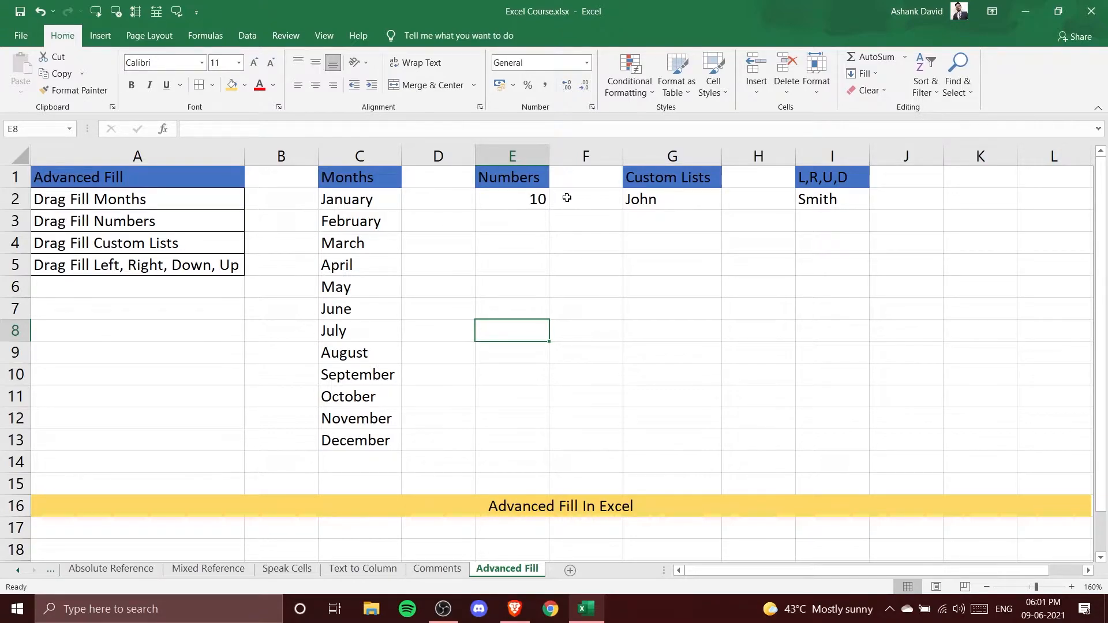
Fill the value 10 from E2 down column E to row 13
click(527, 206)
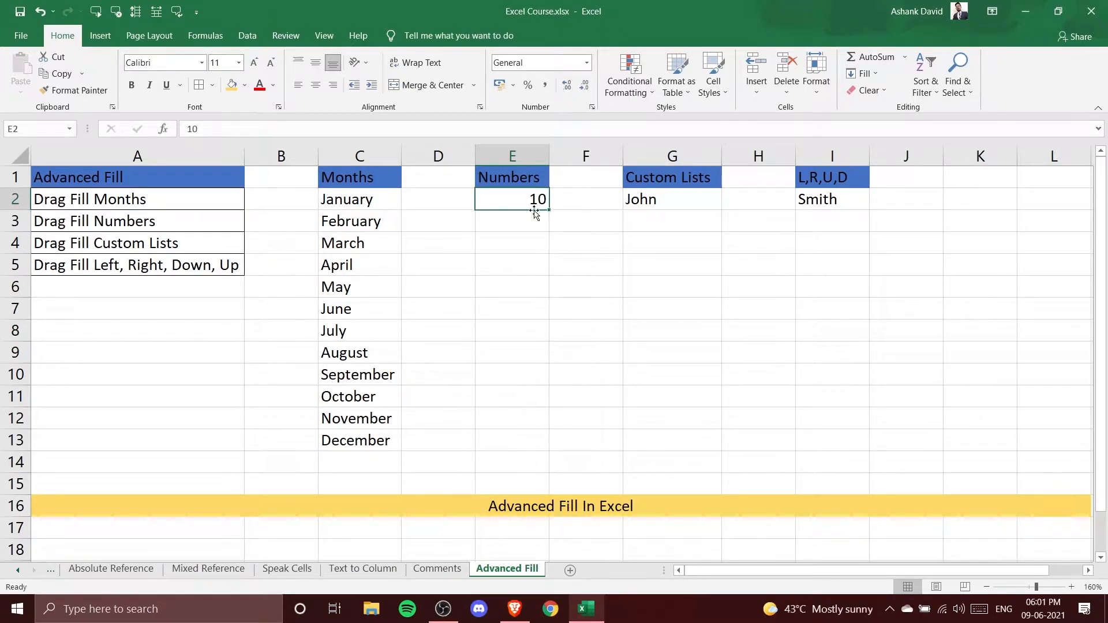
drag(552, 212, 537, 444)
click(642, 397)
drag(537, 202, 528, 445)
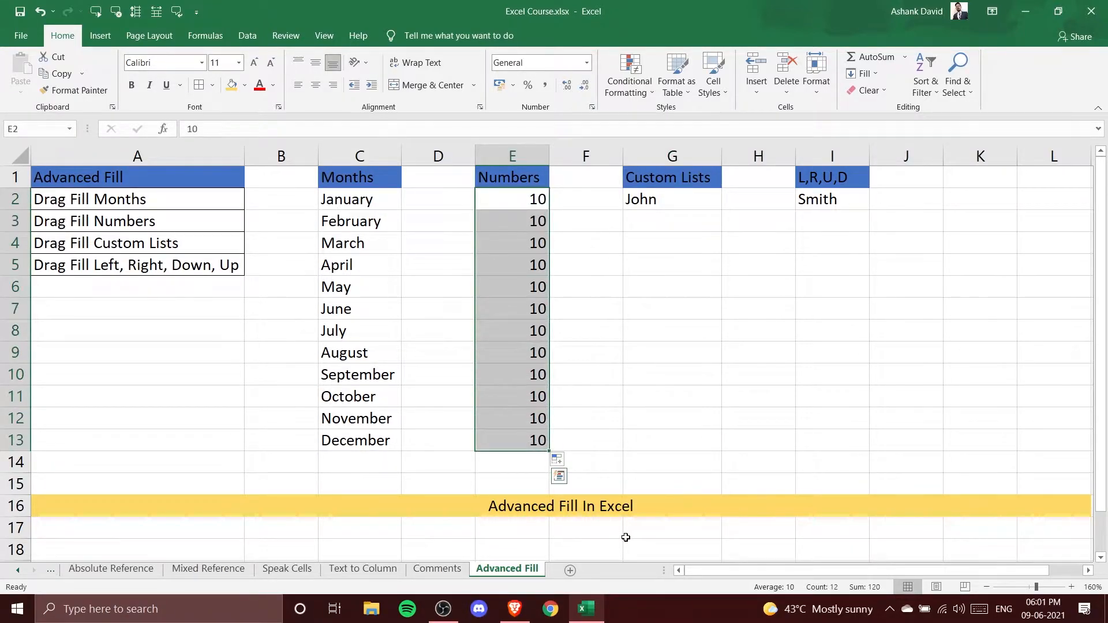
click(626, 369)
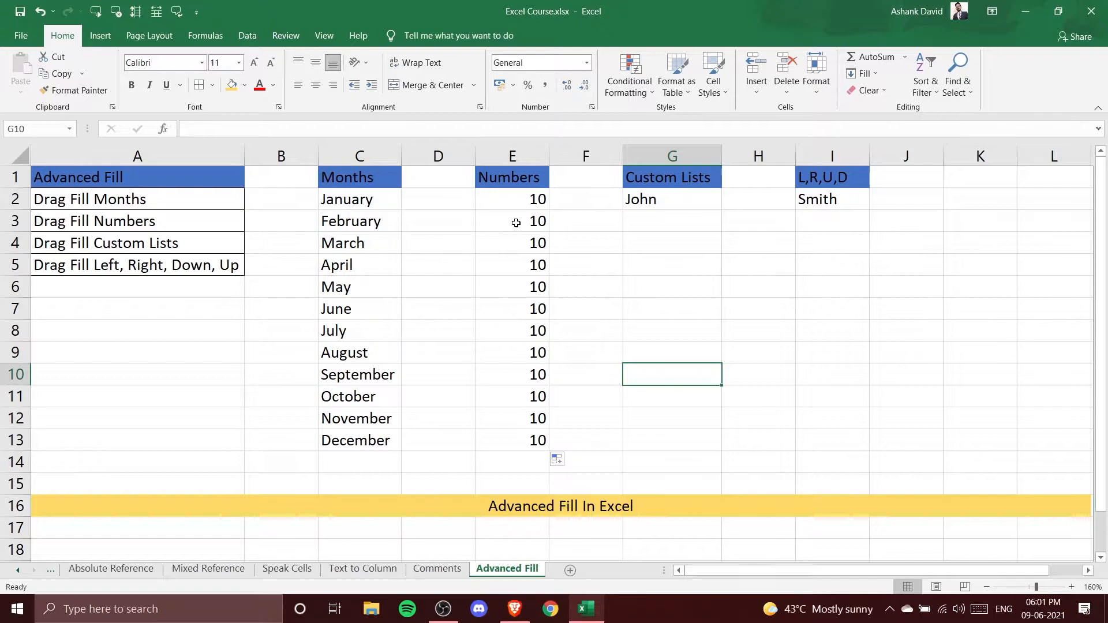
Clear the copied values from E3 to E13
drag(516, 223, 517, 445)
key(Delete)
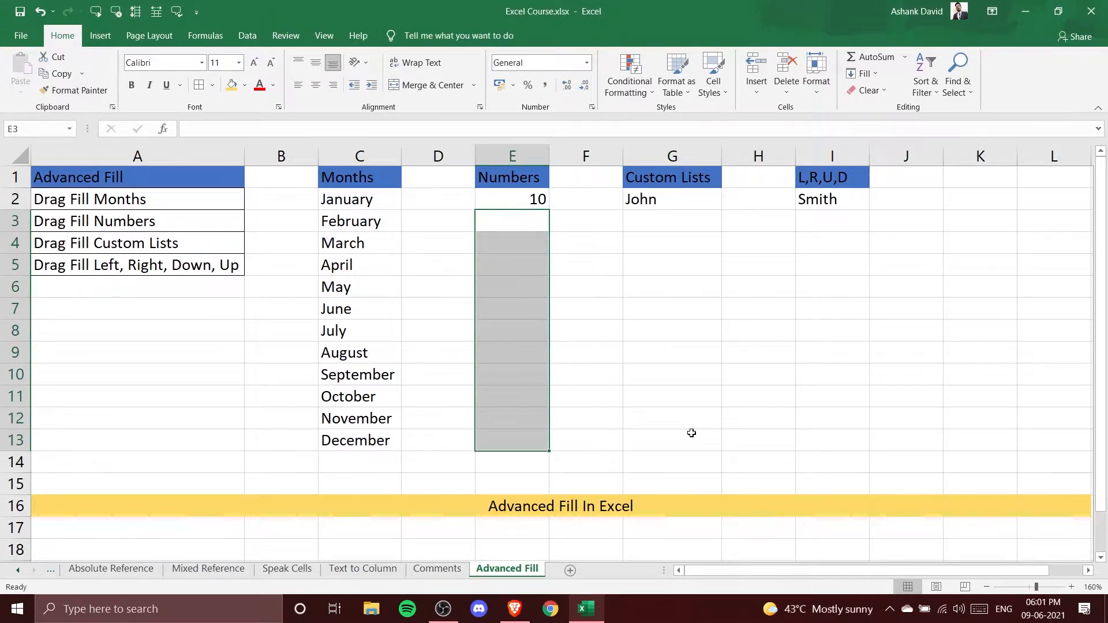
click(686, 404)
Enter 20 in cell E3 below the 10
click(535, 198)
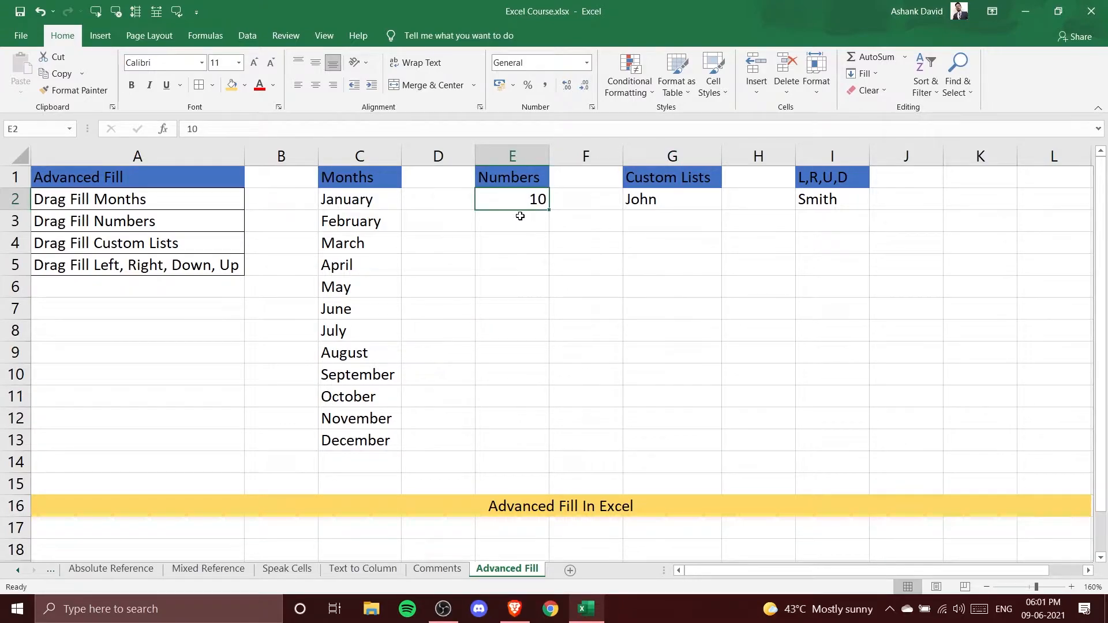
click(527, 218)
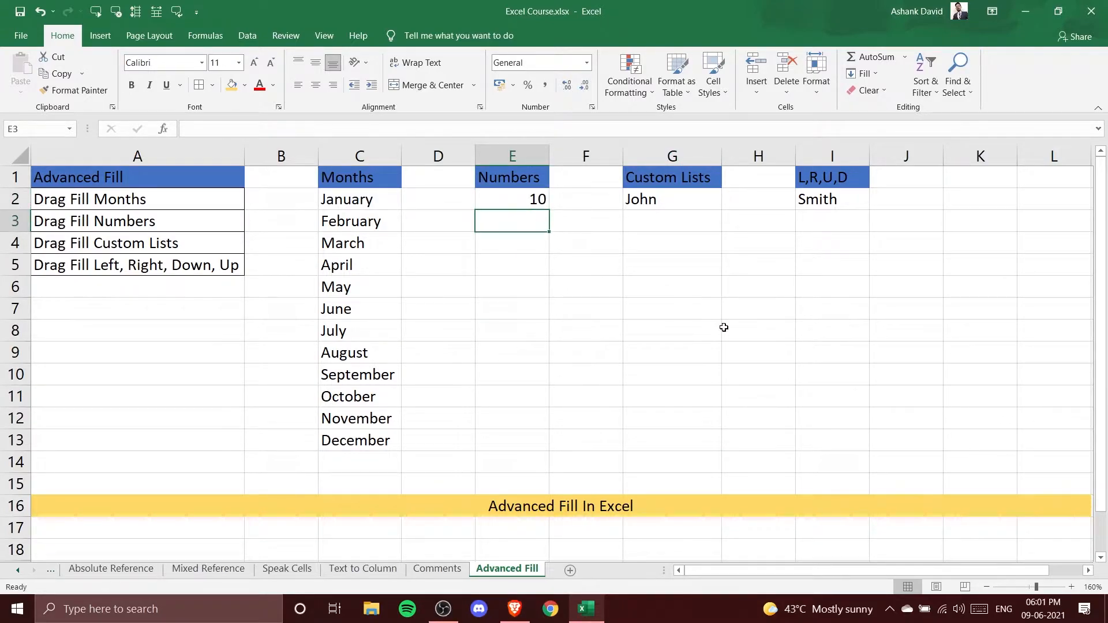
text(20)
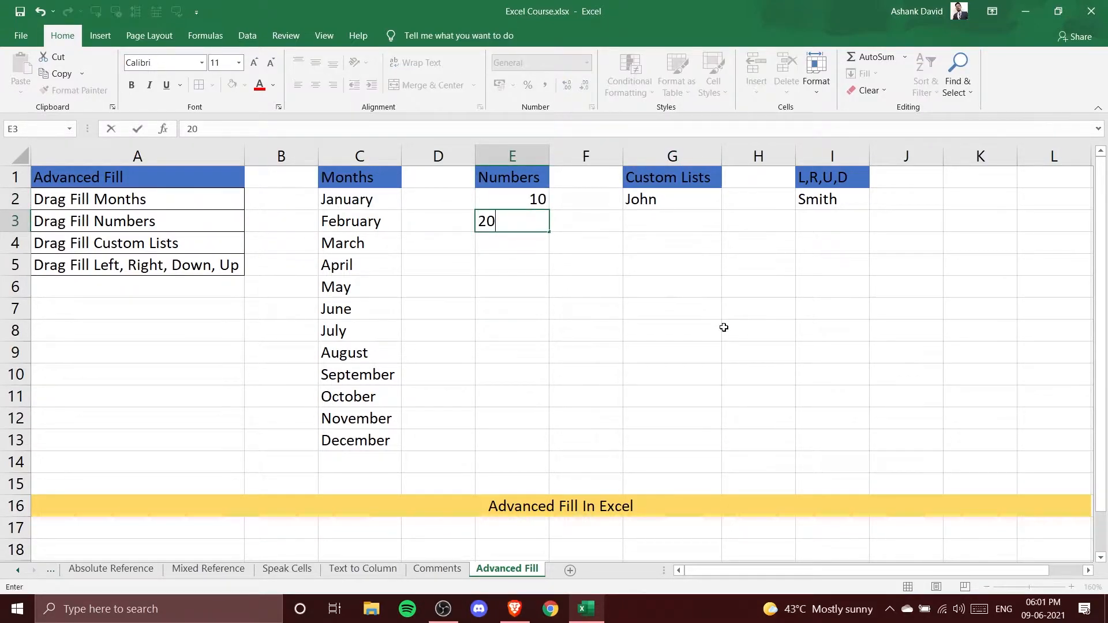
click(724, 327)
Select 10 and 20 and fill the number series down column E to row 13
click(535, 218)
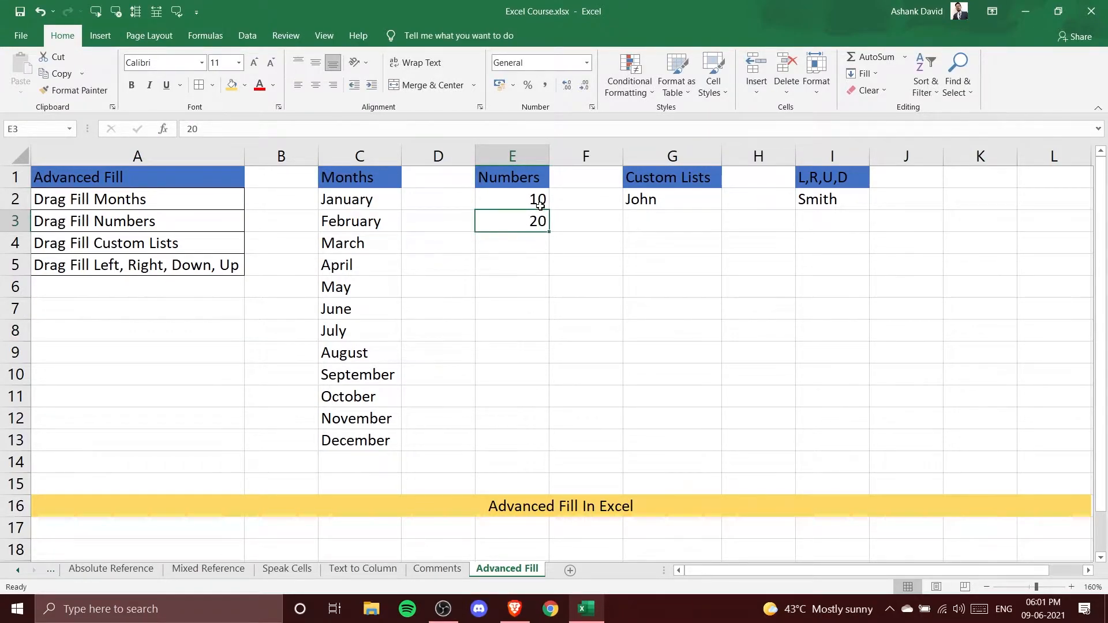
drag(505, 199, 529, 224)
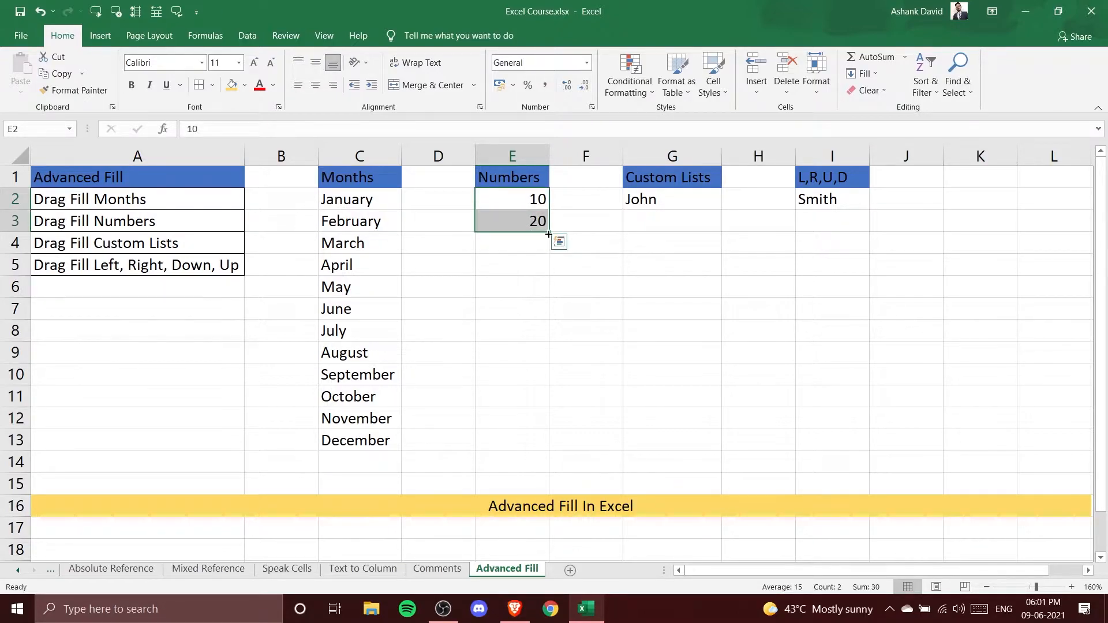
mouse_move(549, 229)
mouse_down()
mouse_move(551, 248)
mouse_move(550, 234)
mouse_up()
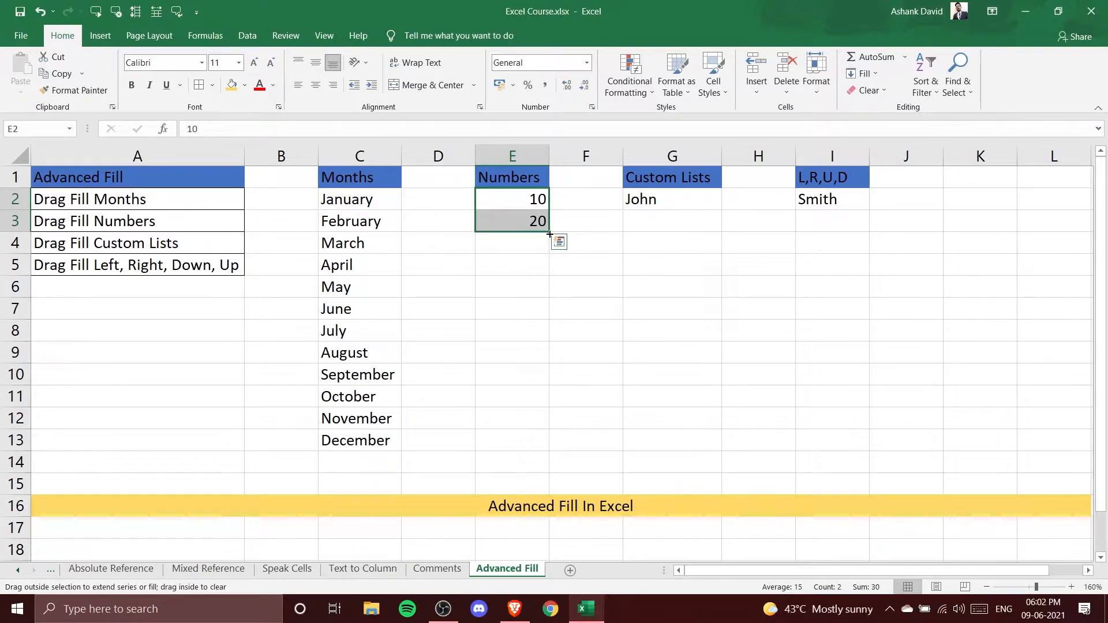
drag(550, 237, 551, 445)
click(763, 448)
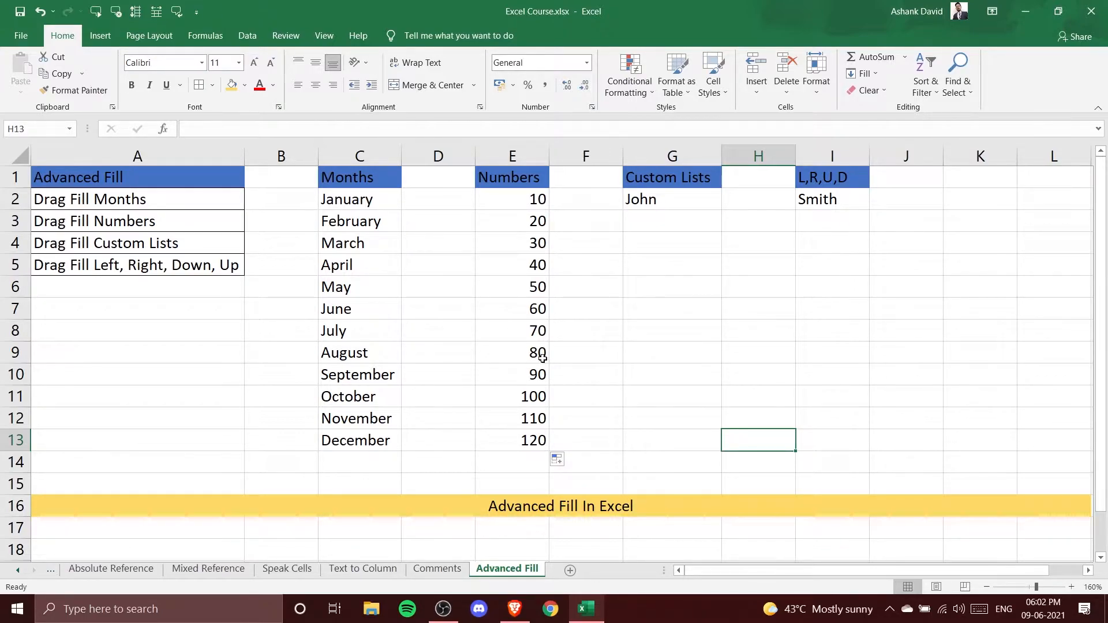
Fill John from G2 down column G to row 13
click(692, 199)
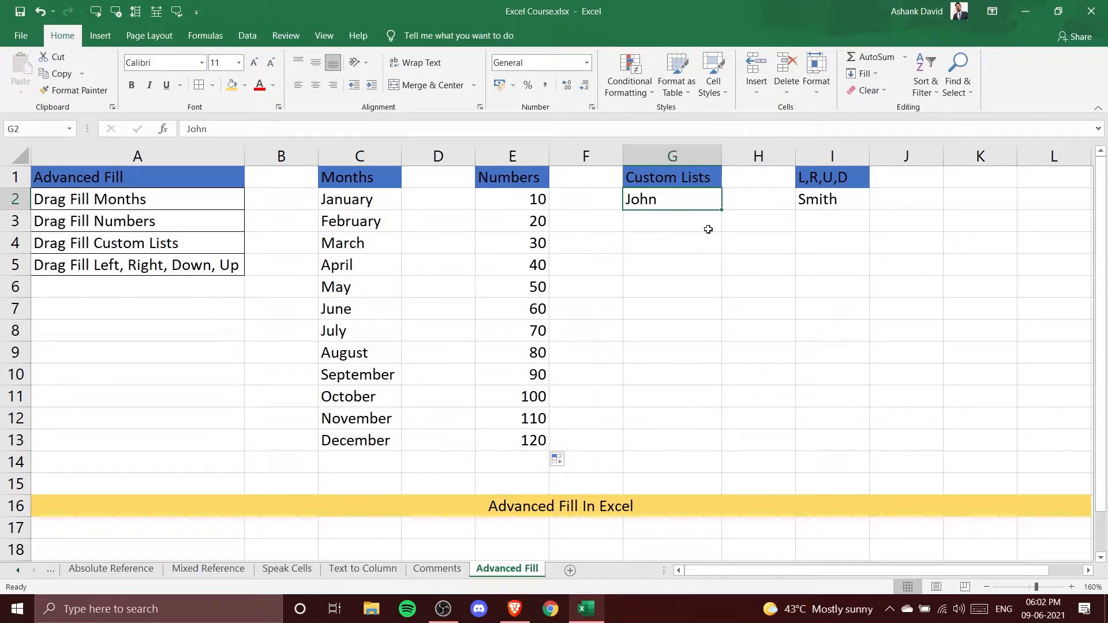
drag(720, 209, 718, 446)
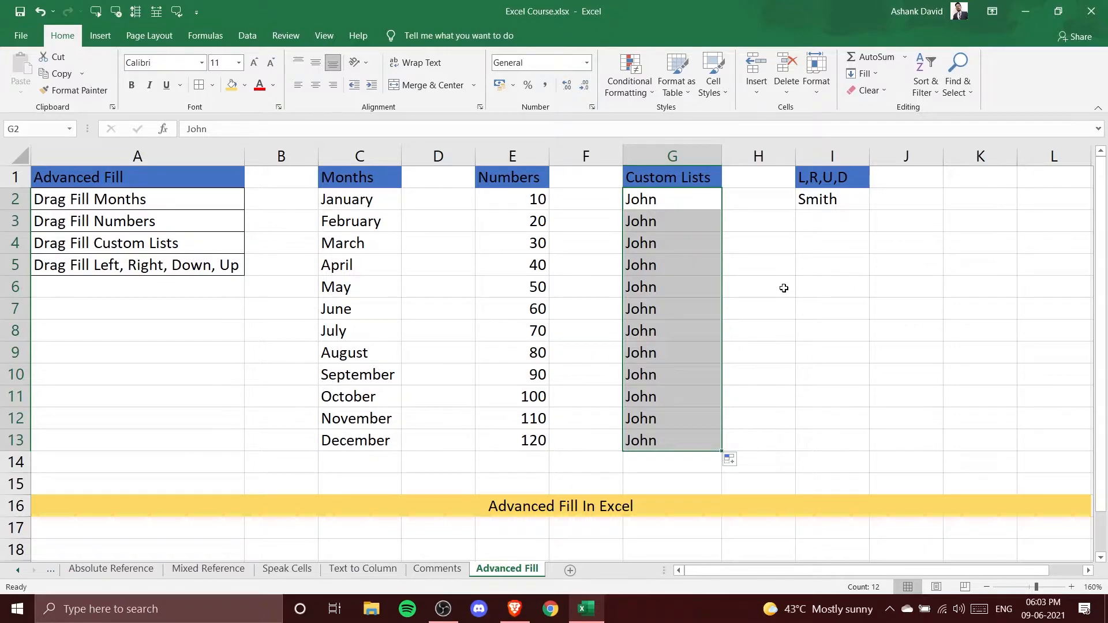
click(782, 327)
Select the repeated John entries in column G to examine them
click(672, 203)
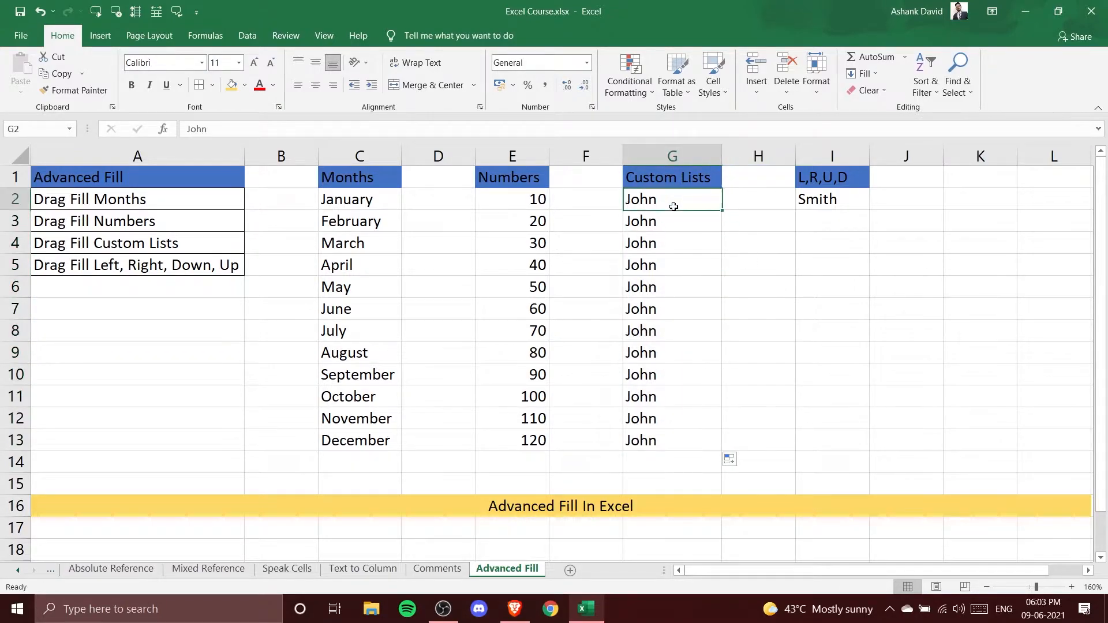
drag(673, 226, 672, 423)
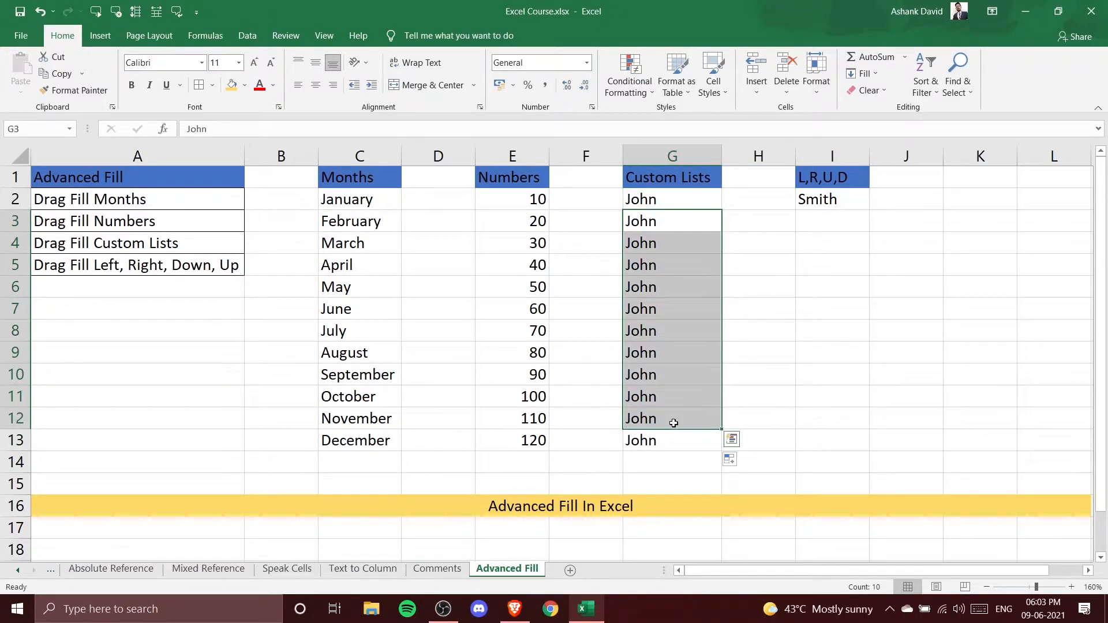
click(806, 407)
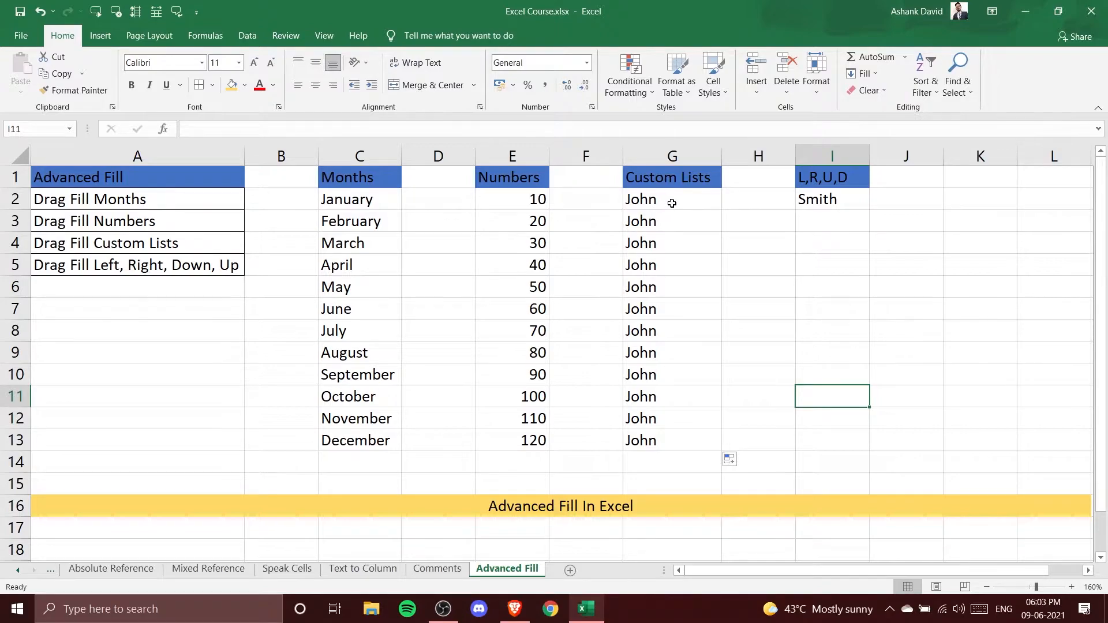
Open the Custom Lists editor from Excel's advanced options
click(671, 202)
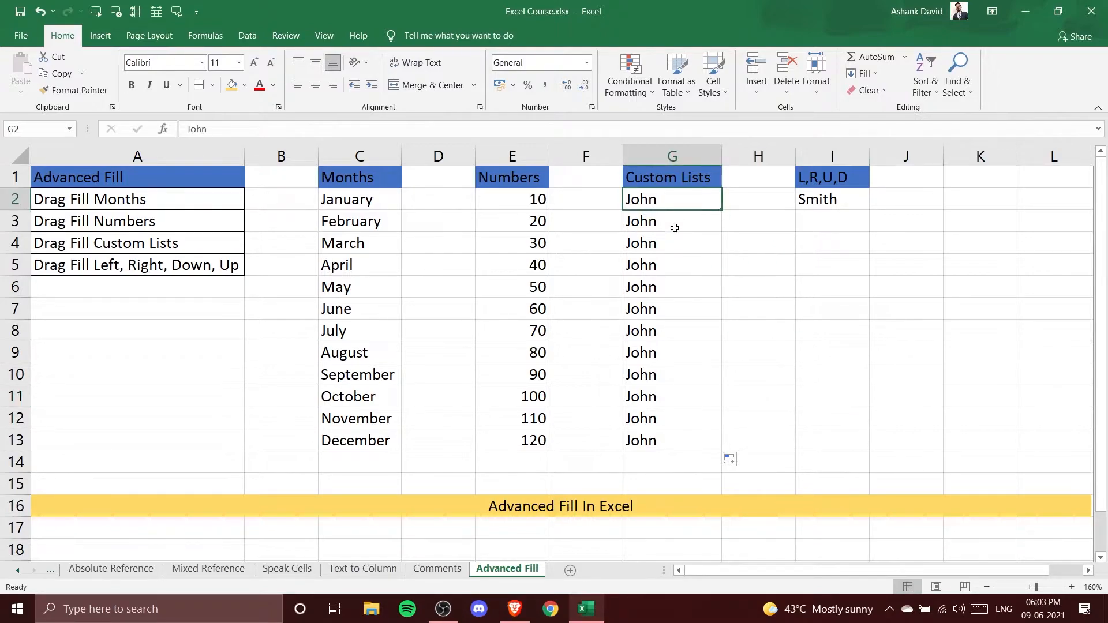
click(21, 35)
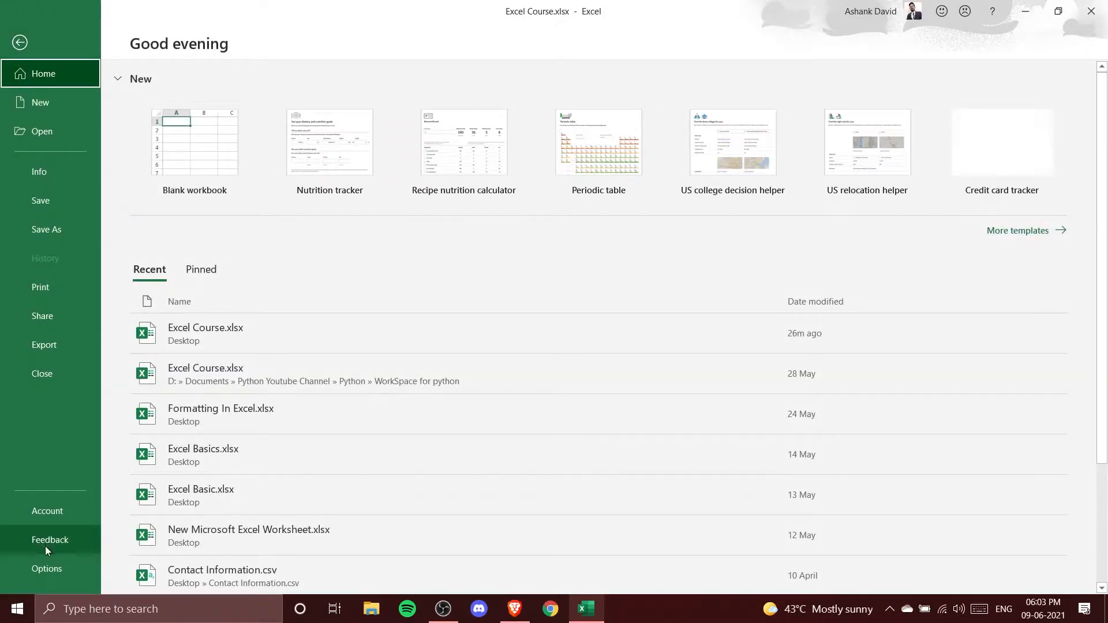
click(46, 569)
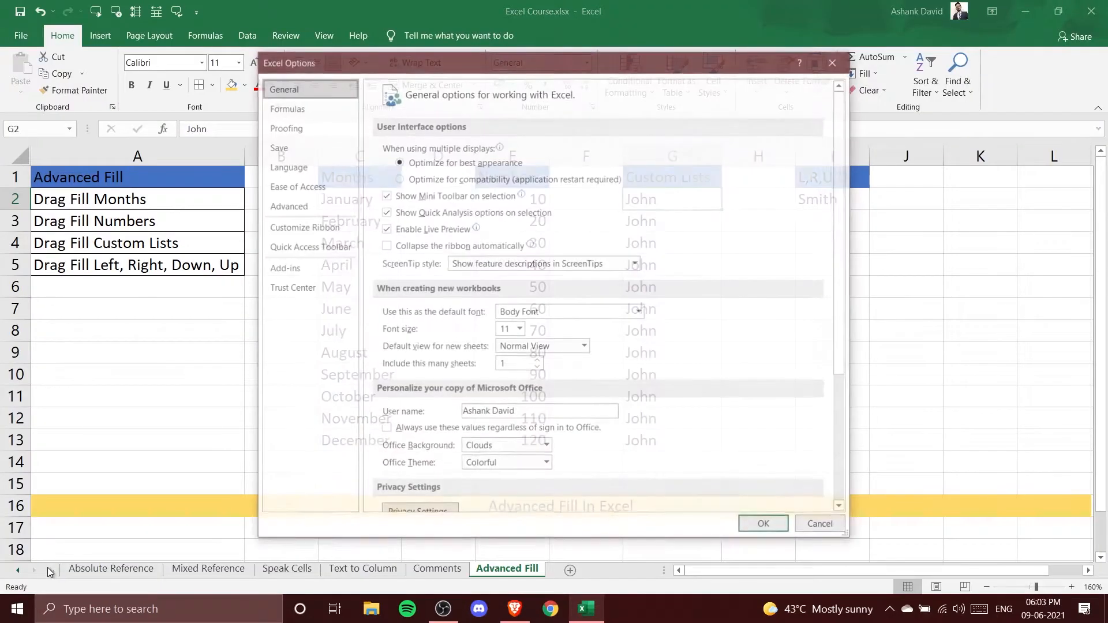
click(299, 209)
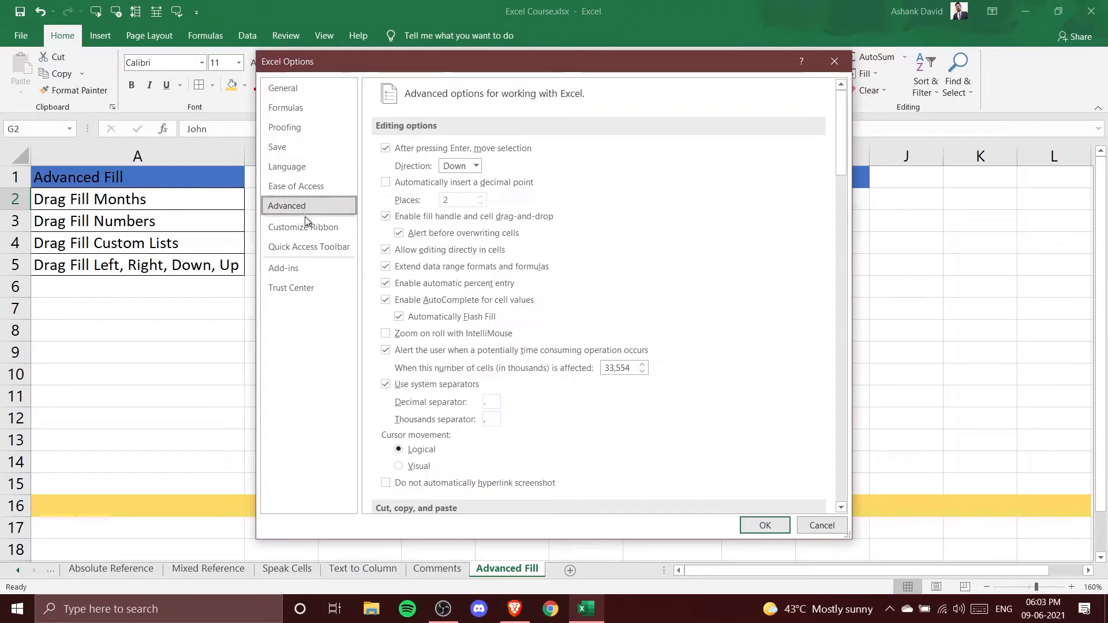
drag(838, 163, 839, 491)
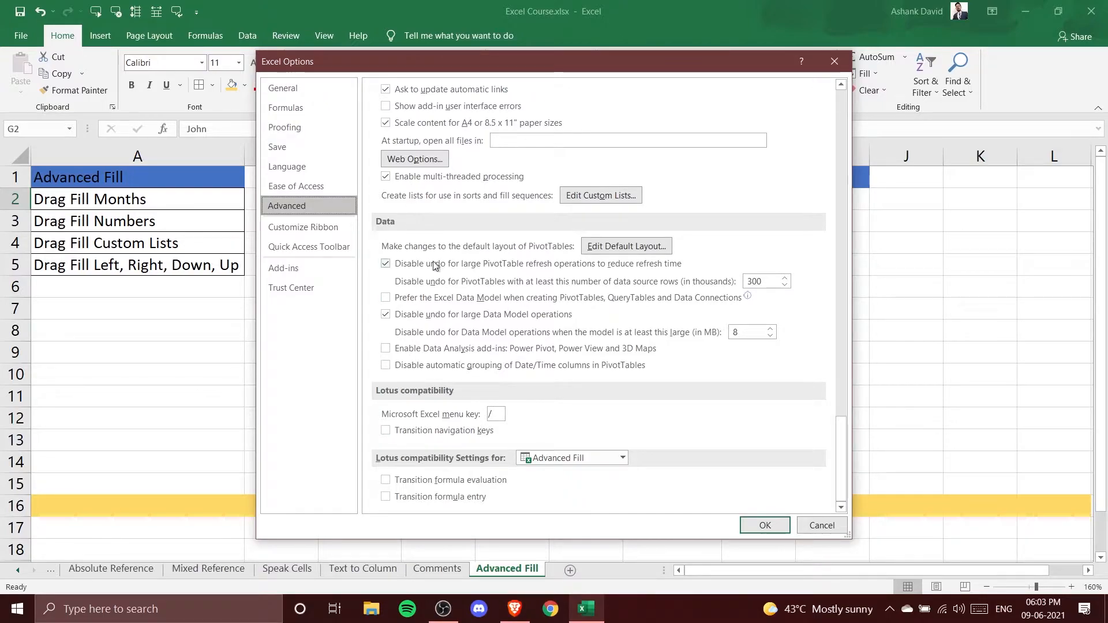
scroll(598, 202, up, 2)
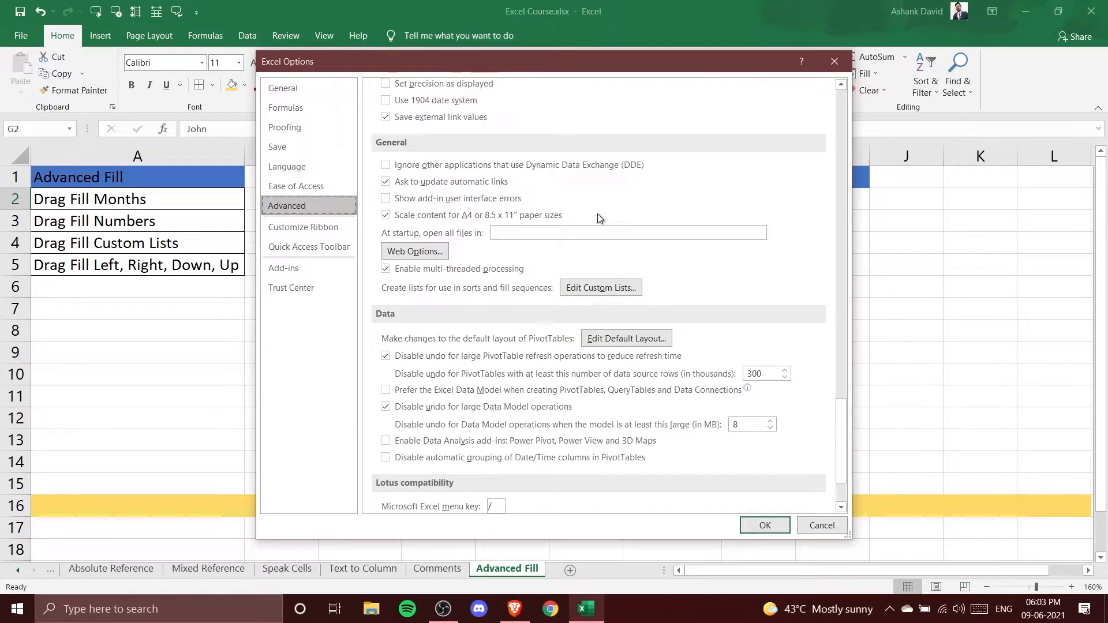
click(598, 290)
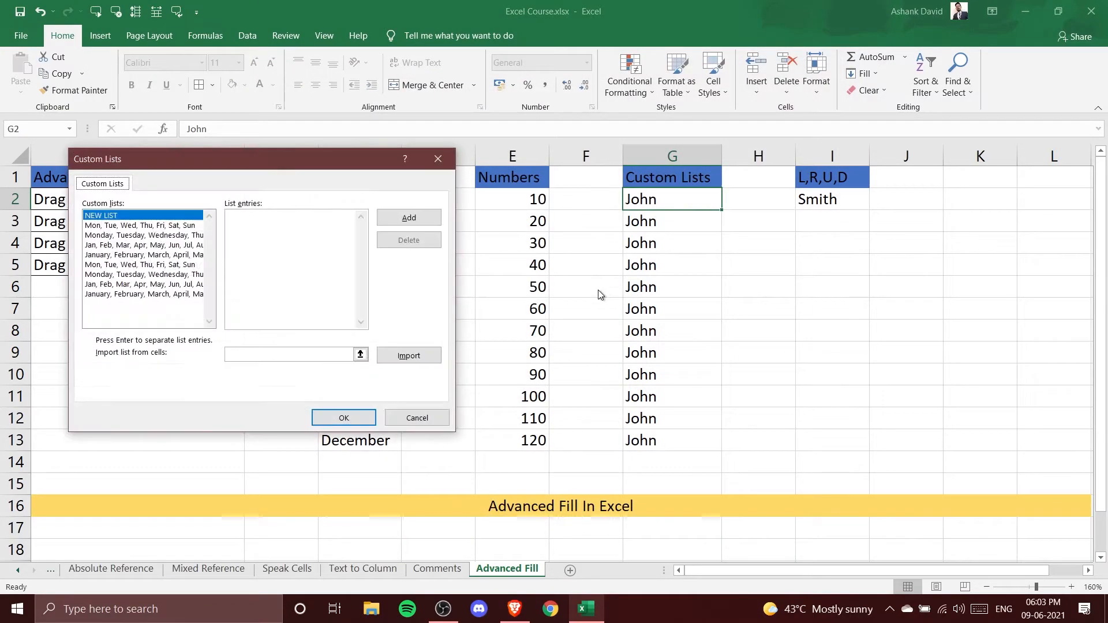
Examine the existing built-in day and month custom lists and their entries
drag(252, 168, 468, 189)
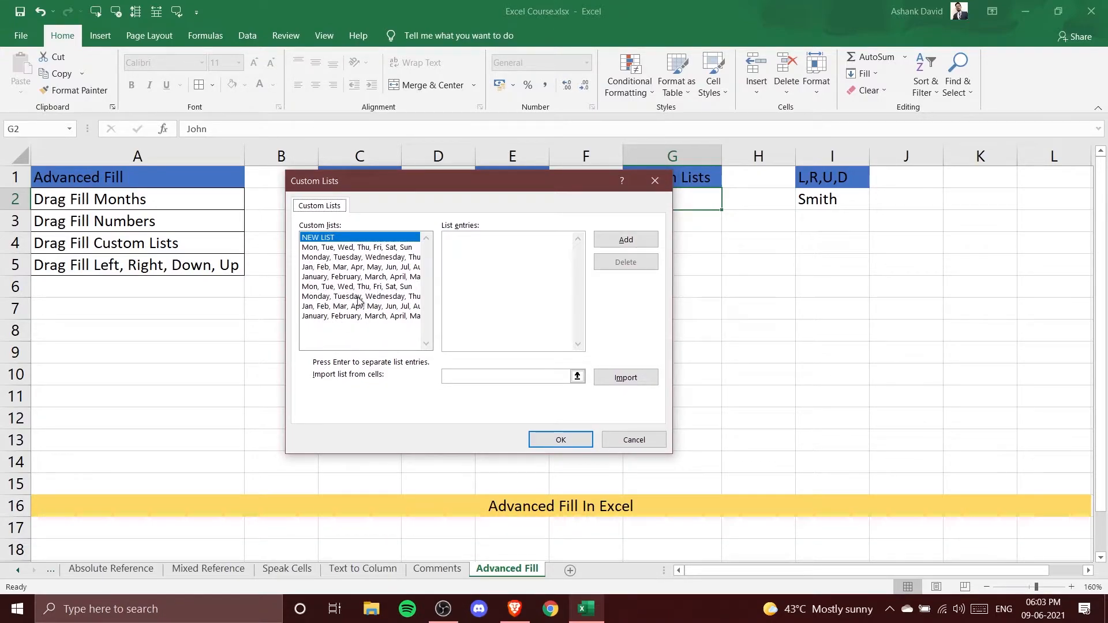
drag(378, 192, 550, 188)
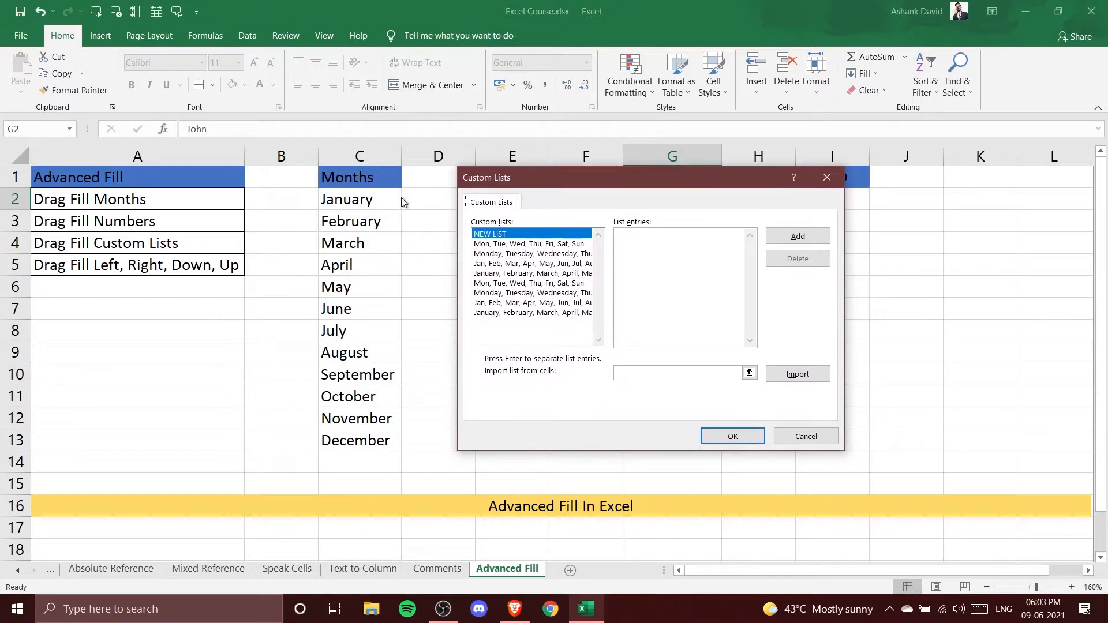
click(491, 247)
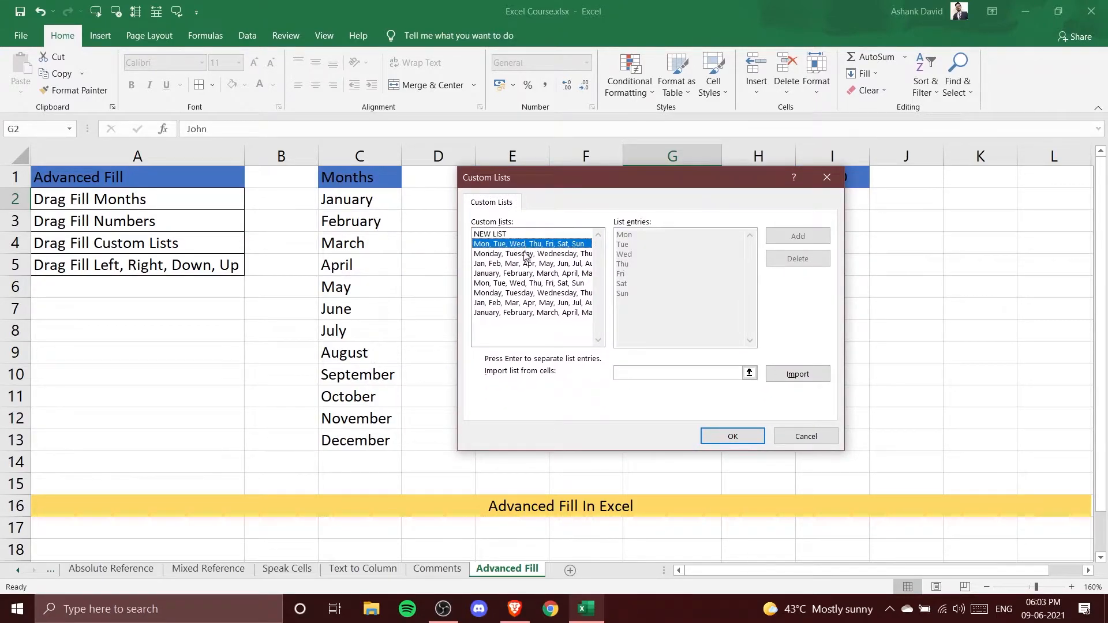
click(526, 255)
click(493, 264)
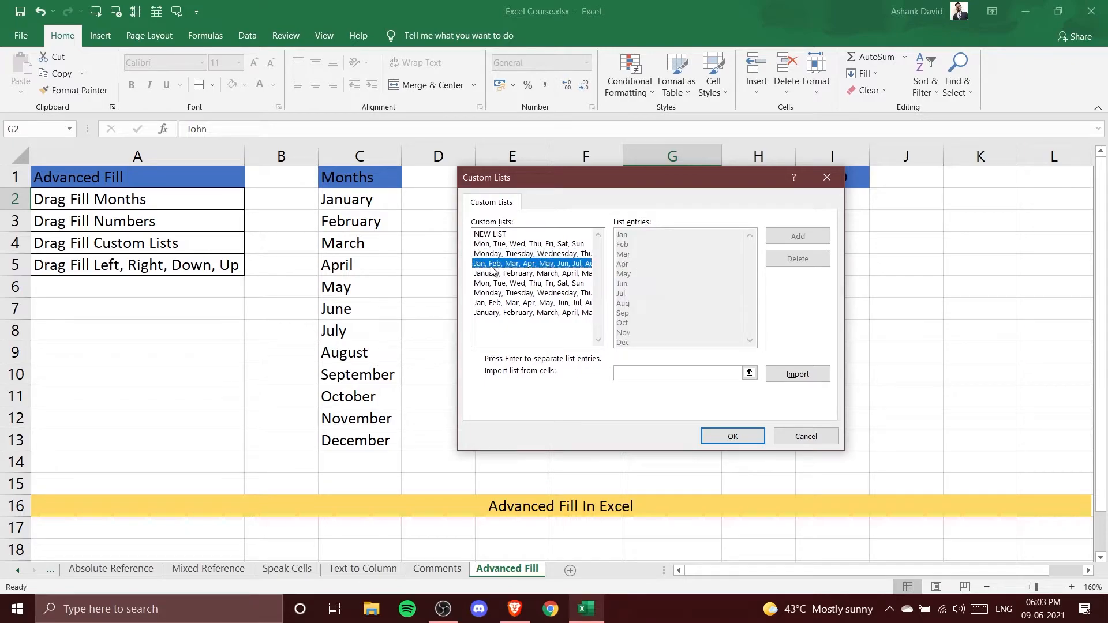
click(494, 274)
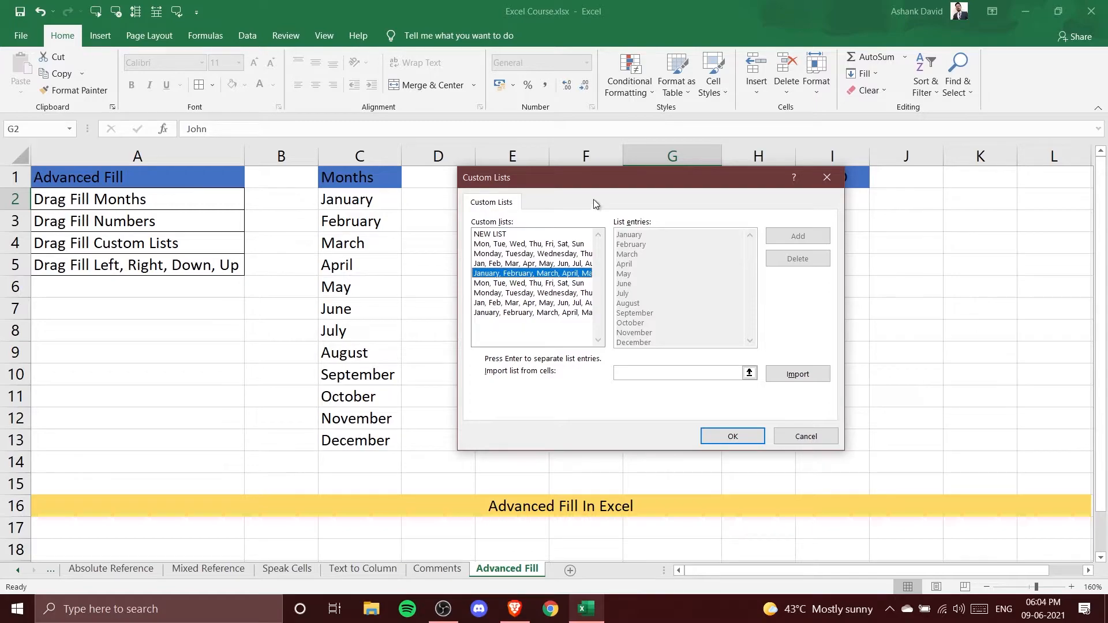
drag(589, 190, 567, 210)
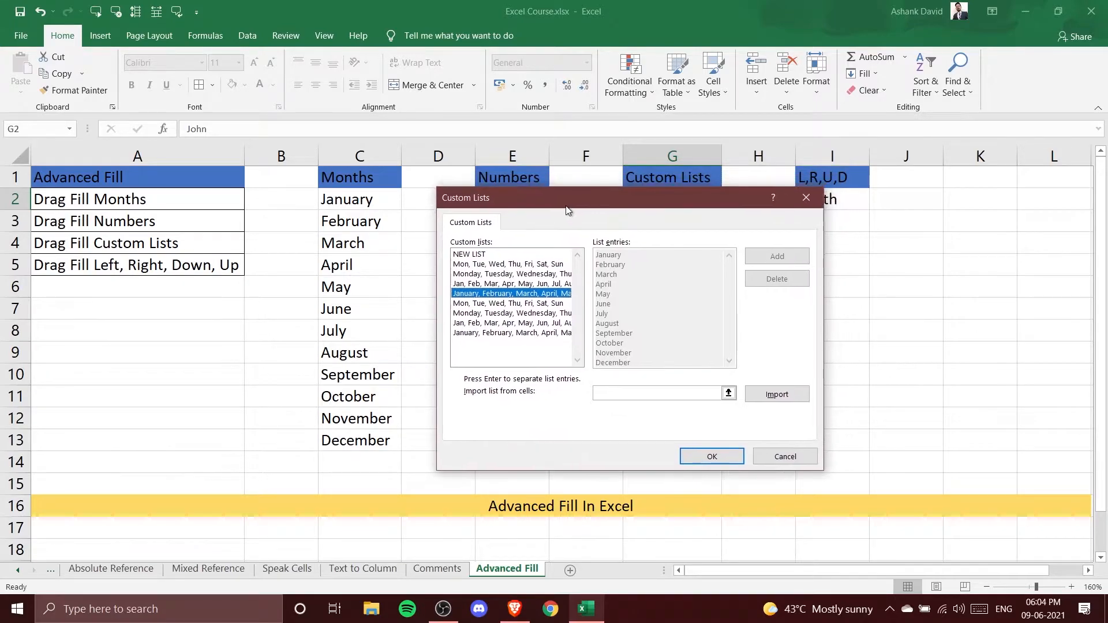
Create and add a new custom list with entries John, Smith, David, Robert, Patrick, then close the options
click(488, 256)
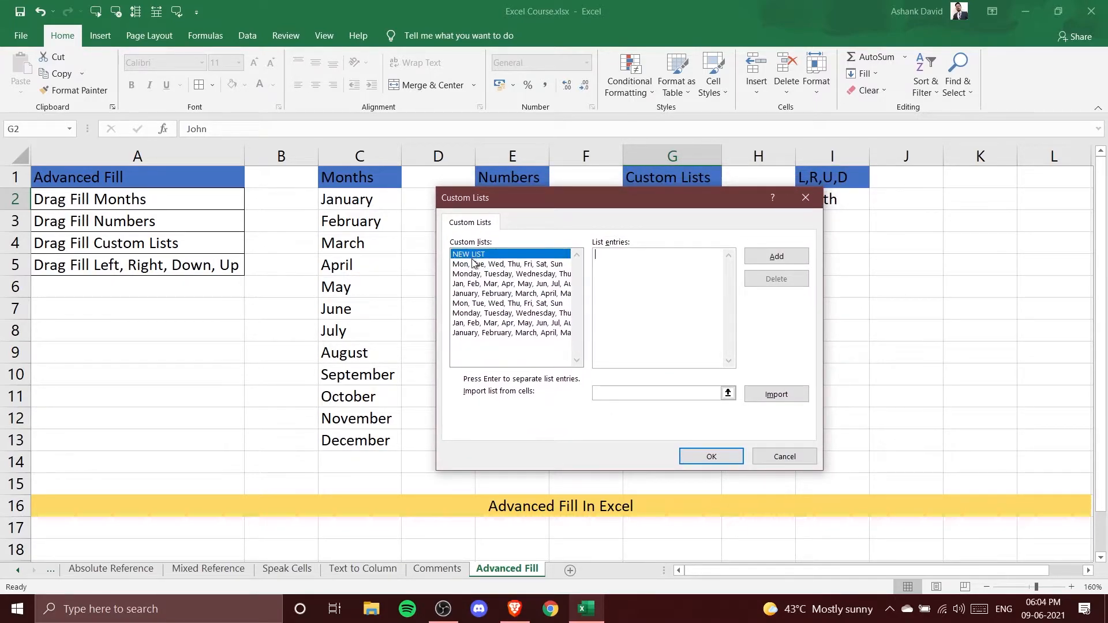
click(519, 283)
drag(651, 208, 384, 210)
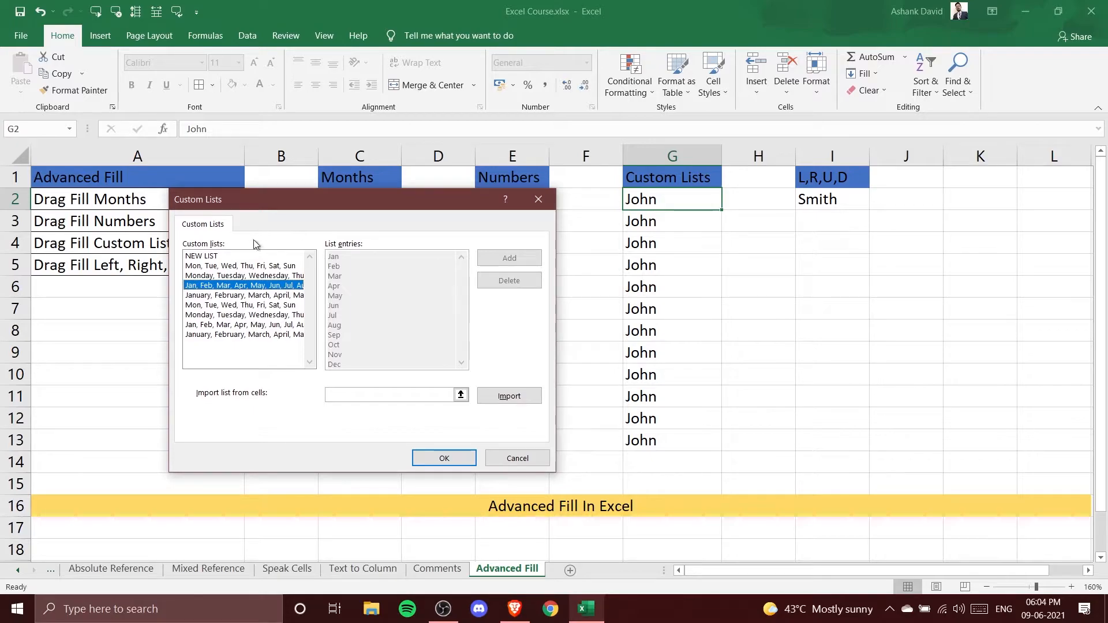
click(225, 257)
click(358, 263)
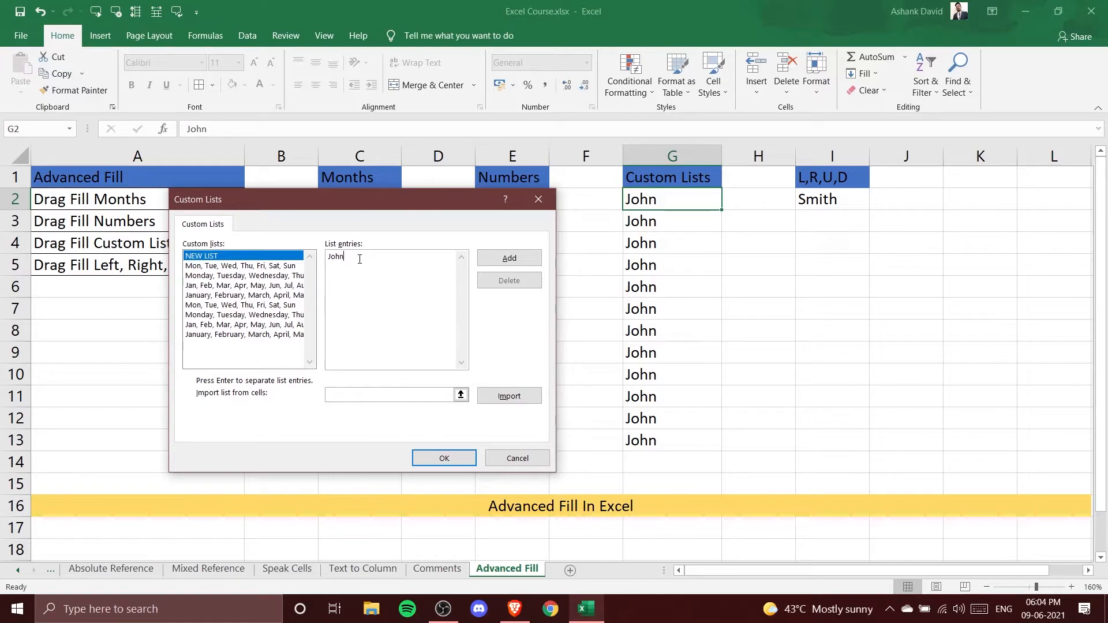
key(Return)
text(Smith)
key(Return)
text(David )
text(Robert )
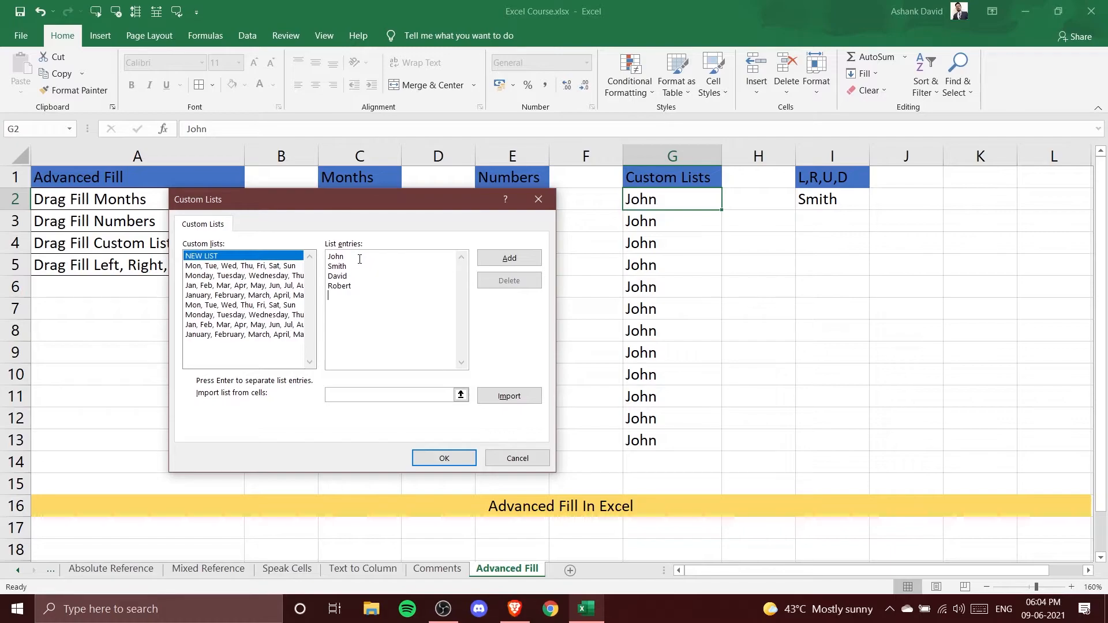
text(Patrick)
click(505, 263)
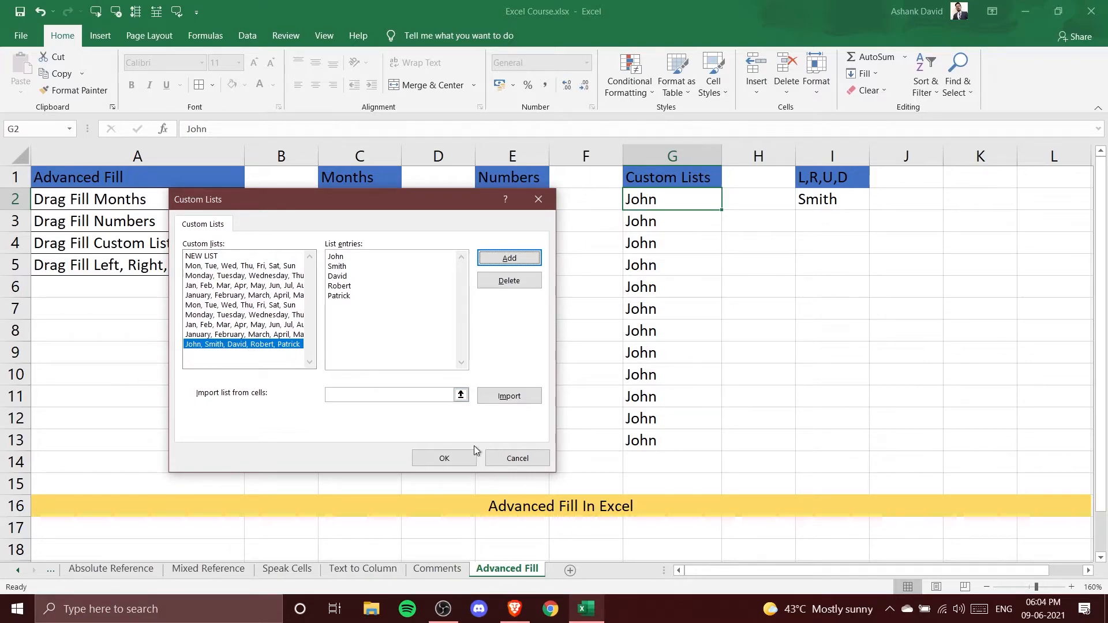
click(443, 458)
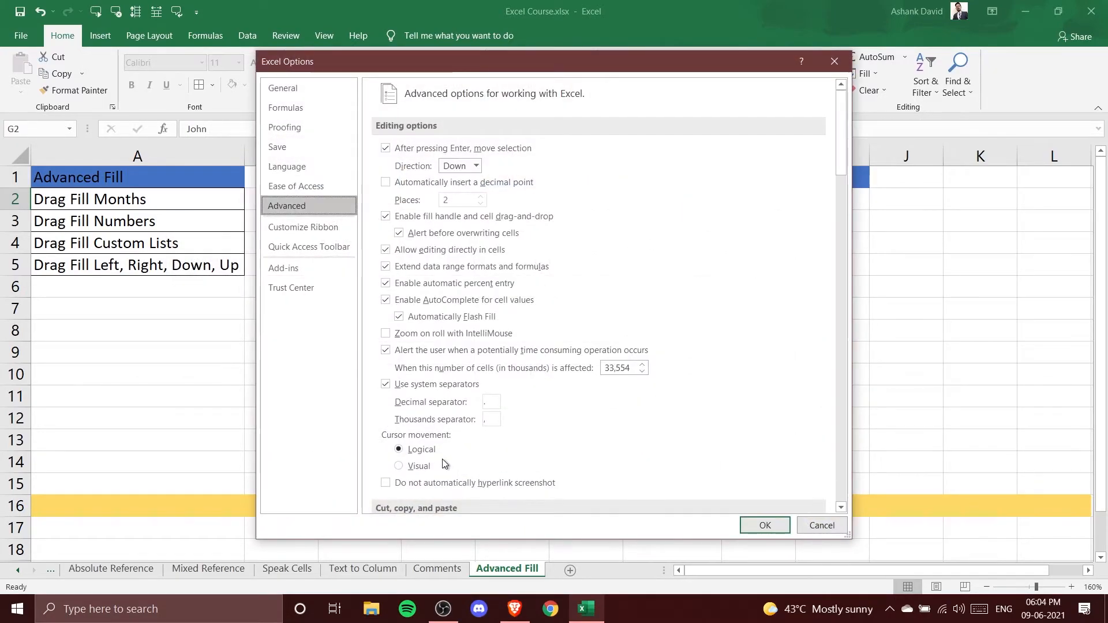
click(764, 525)
Clear the repeated John entries from G3 down to G13
click(765, 335)
drag(679, 224, 682, 440)
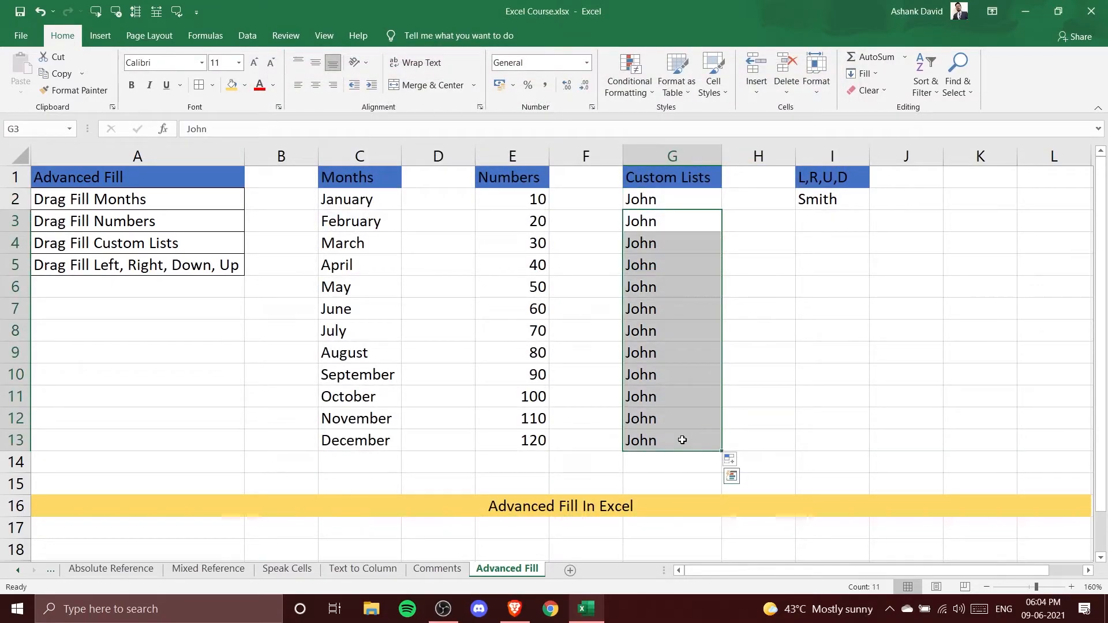
key(Delete)
click(824, 405)
Fill John from G2 down column G to row 12 using the new custom list sequence
click(679, 206)
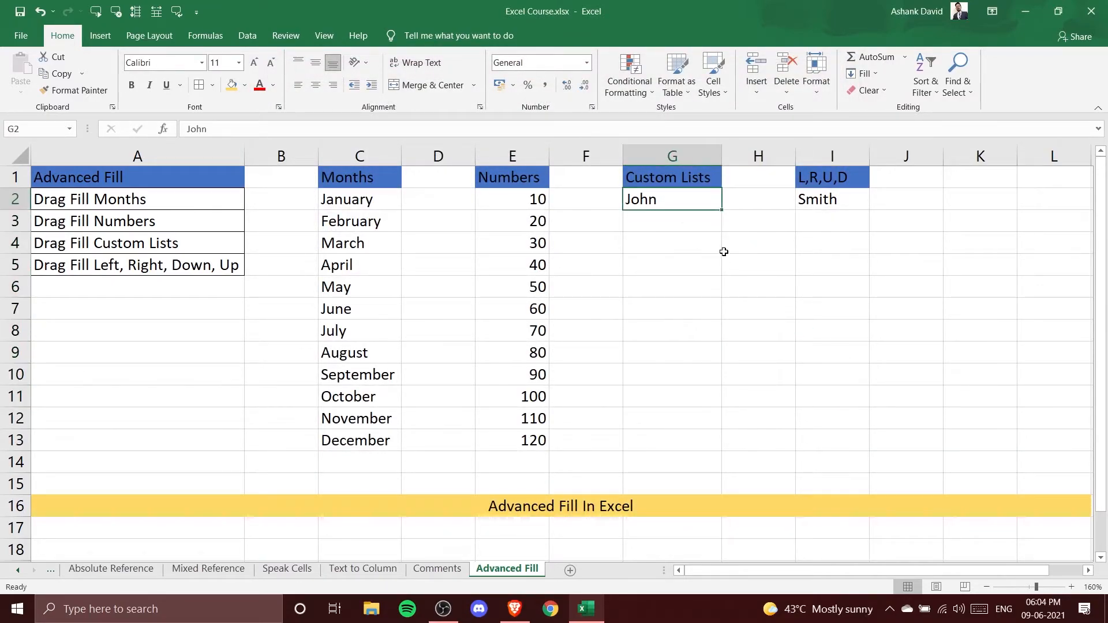
drag(721, 210, 710, 432)
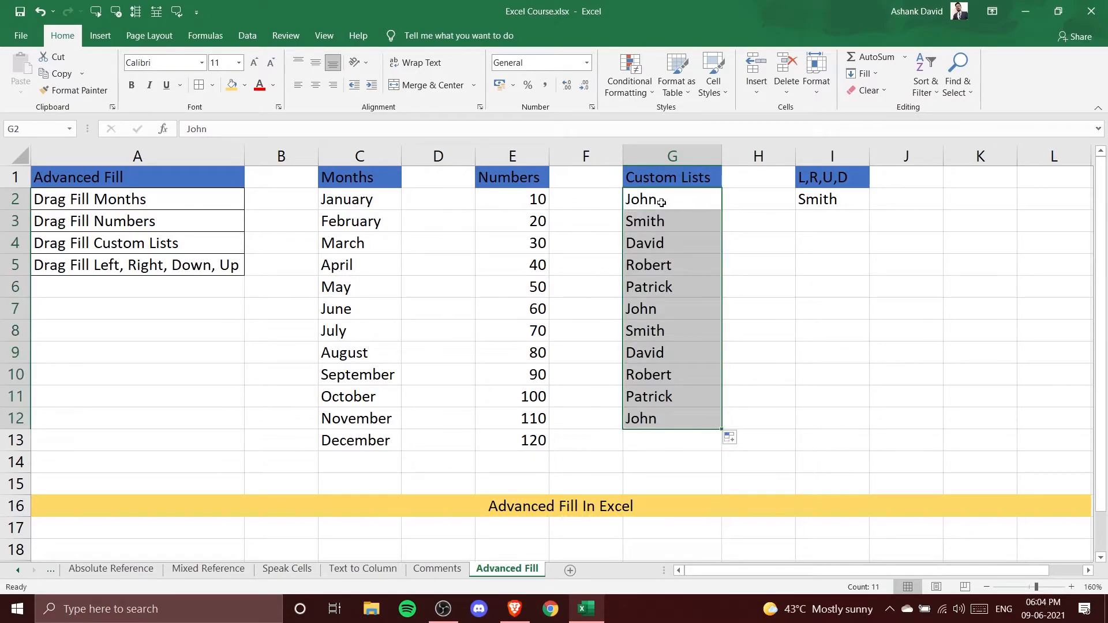
click(777, 283)
Step through the filled names in column G to review the custom list sequence
click(672, 239)
click(655, 201)
click(652, 222)
click(652, 243)
click(661, 265)
click(669, 287)
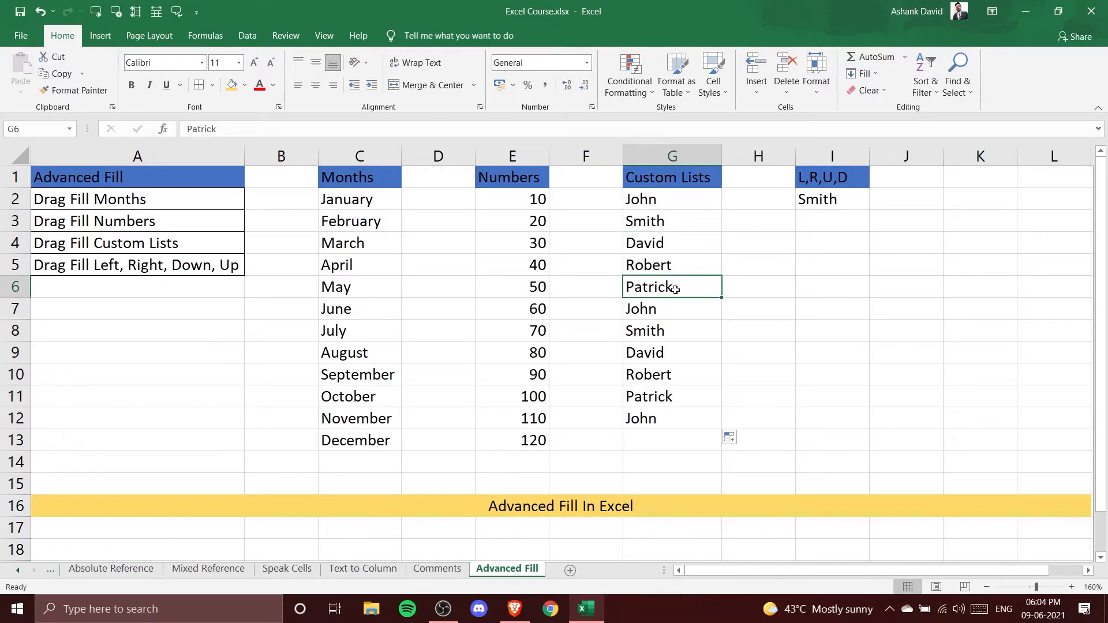
click(664, 316)
click(667, 332)
key(Down)
key(Down)
key(Down)
key(Down)
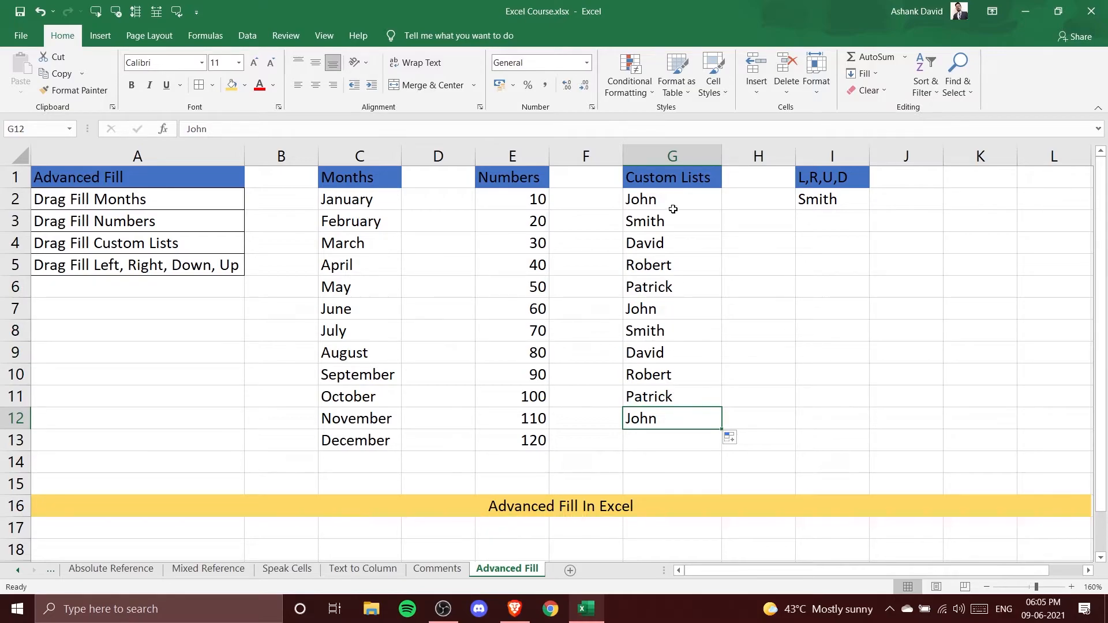
Fill Smith from I2 down column I to row 13 as a custom list sequence
drag(672, 209, 724, 438)
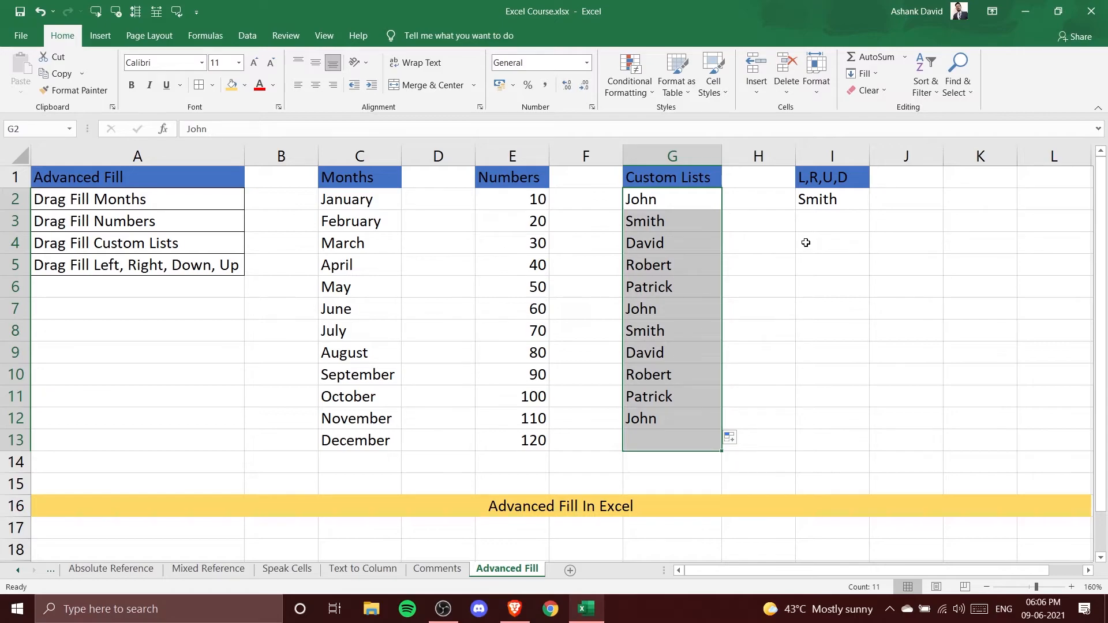
click(97, 264)
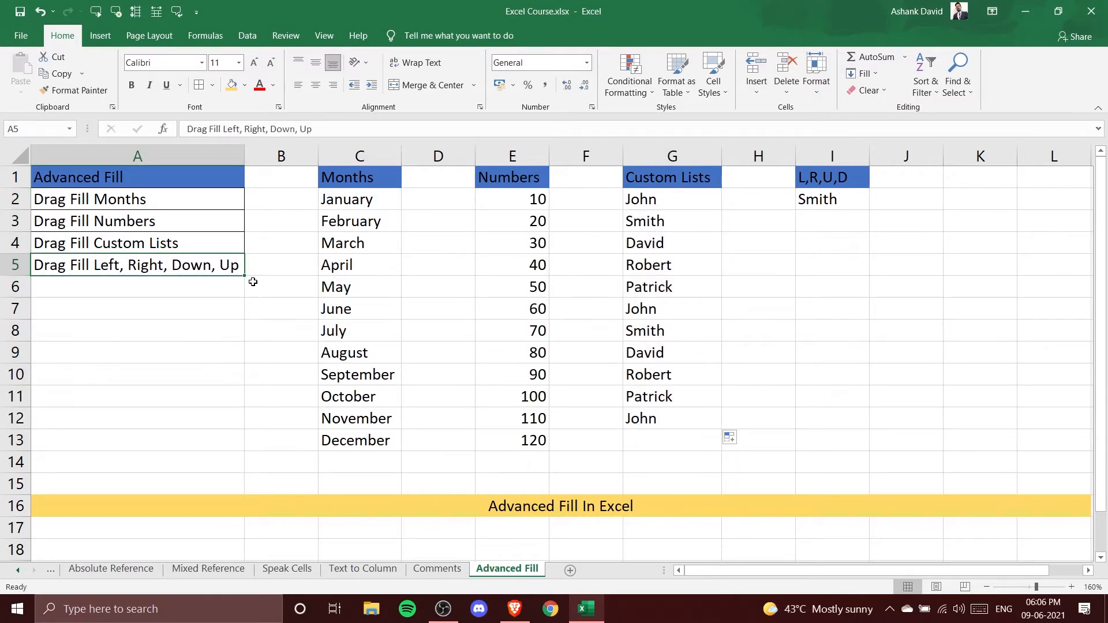
click(829, 207)
drag(870, 209, 870, 447)
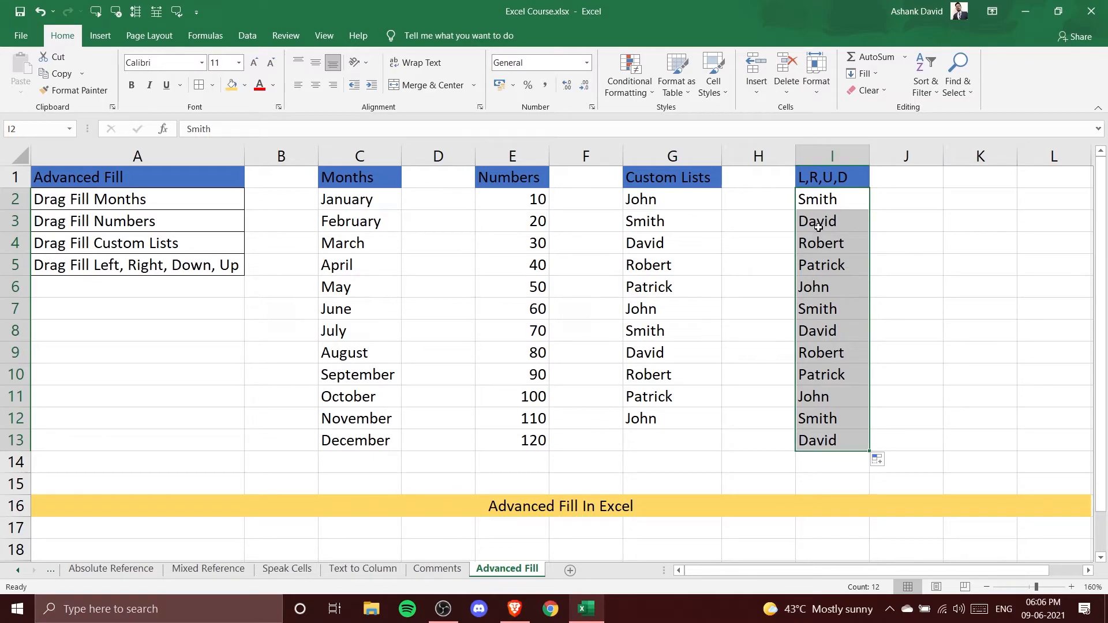
click(646, 216)
Change I2 to Paul and fill it down column I to row 13
click(845, 178)
click(839, 202)
double_click(849, 202)
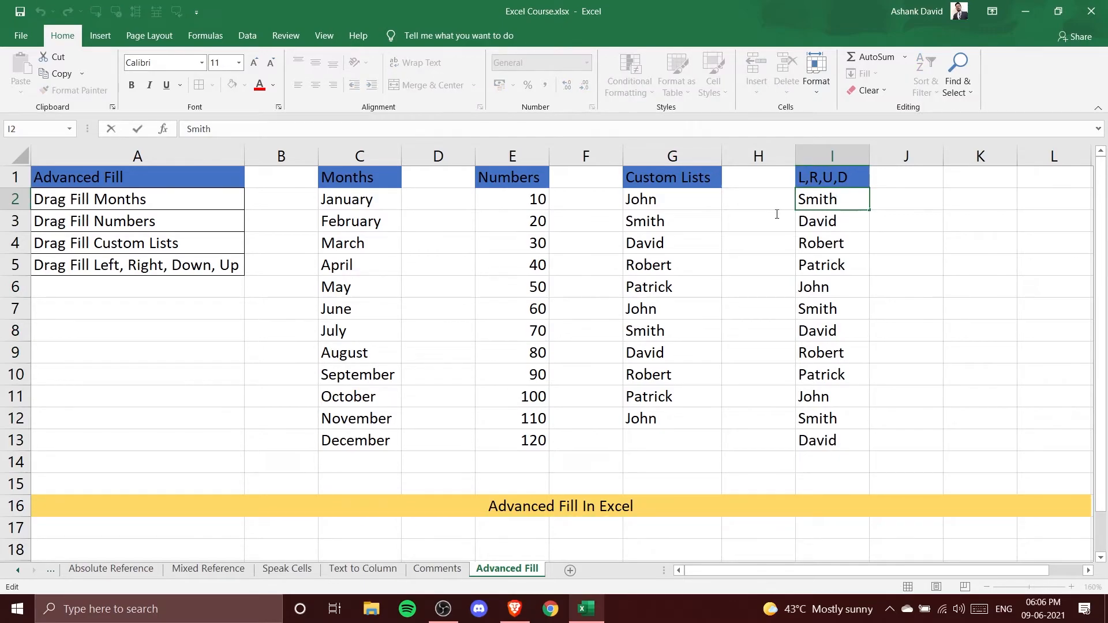
drag(845, 201, 799, 209)
text(Paul)
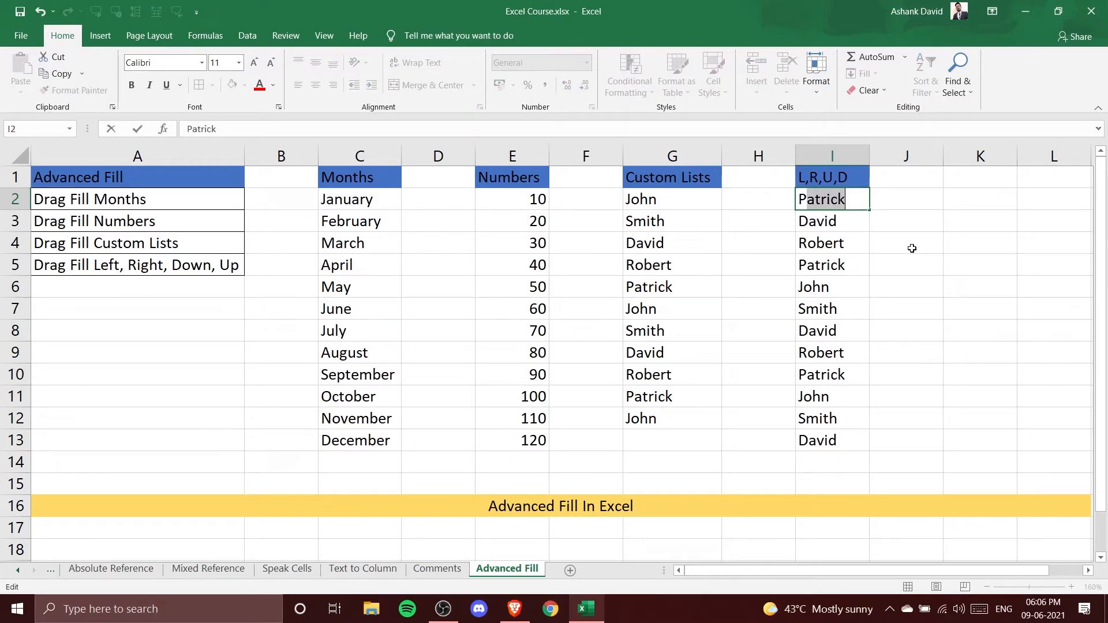
key(Return)
click(825, 202)
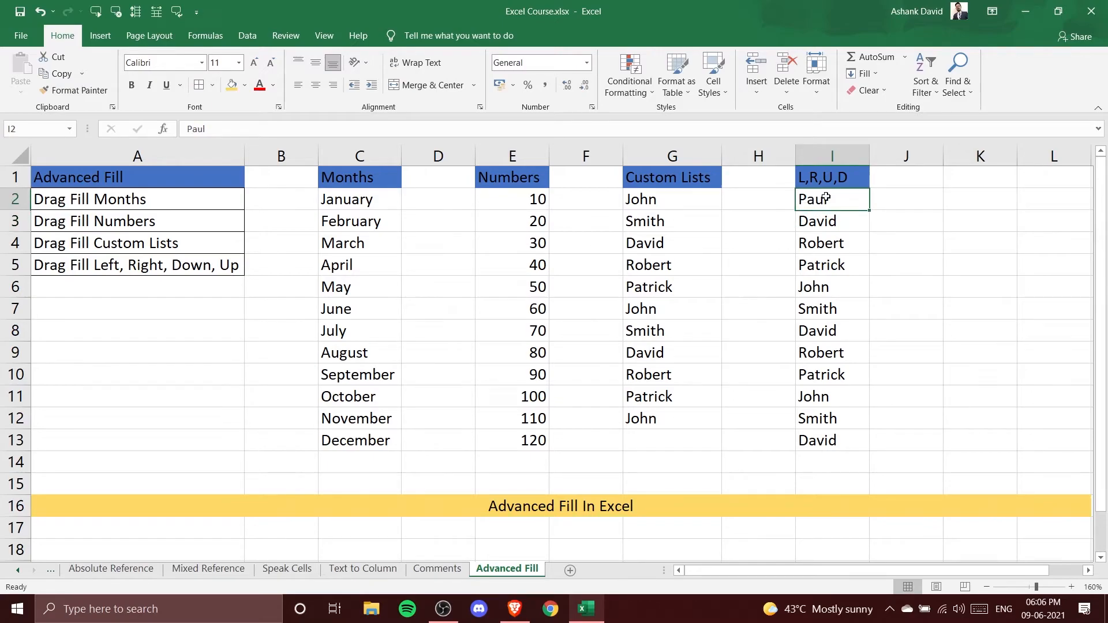
drag(868, 210, 865, 443)
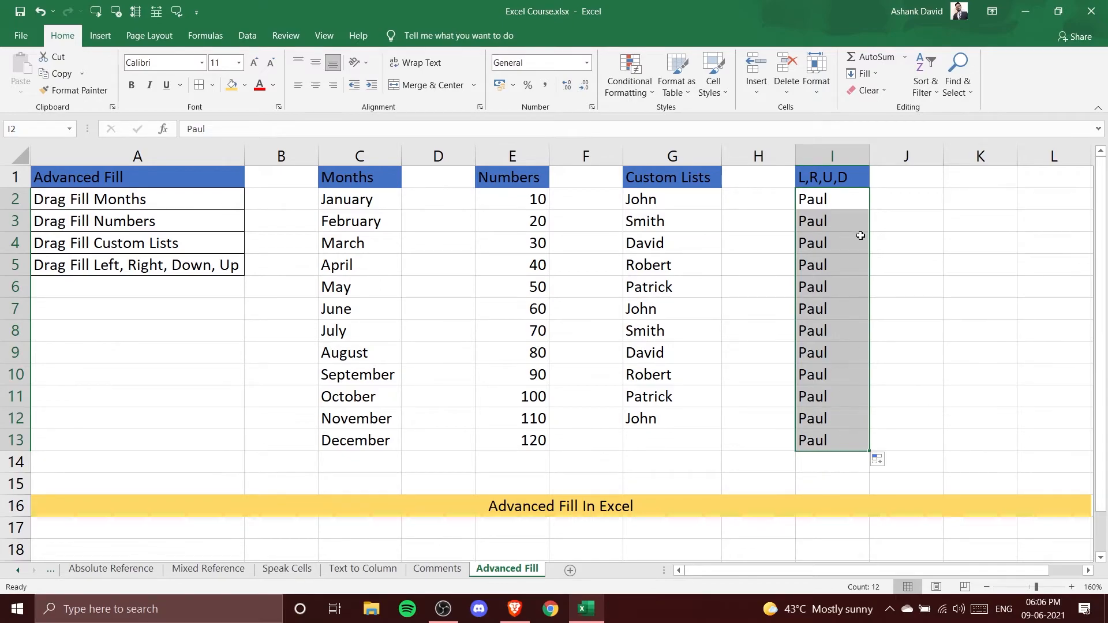
Fill Paul from I2 right across row 2 to column N, then down that block to row 13
drag(757, 567, 787, 570)
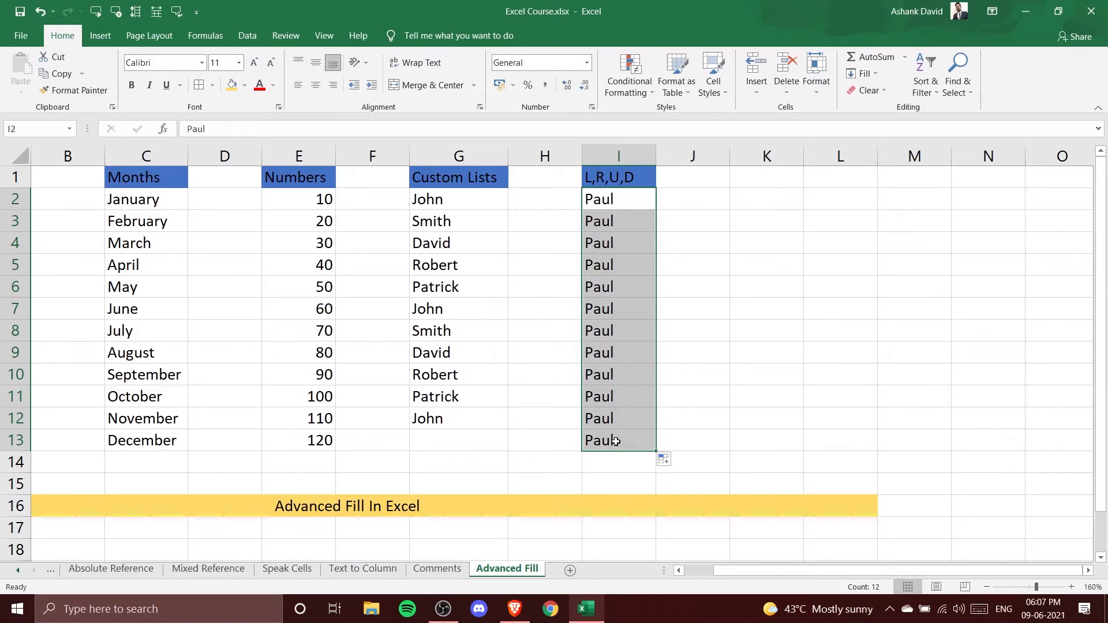
click(621, 201)
drag(656, 212, 1002, 198)
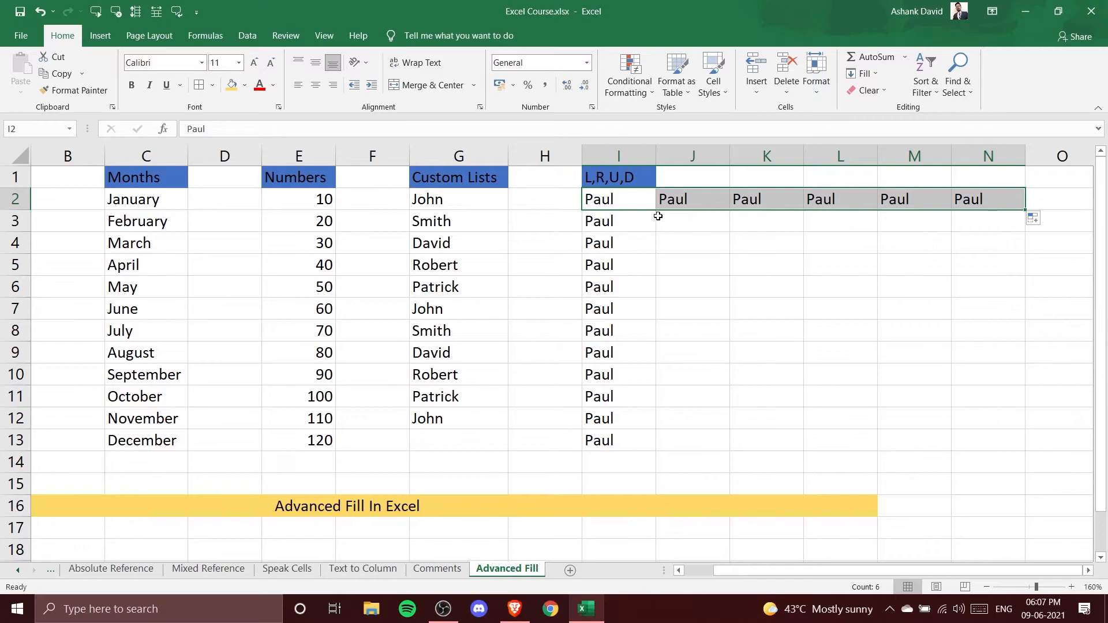
drag(1024, 210, 989, 444)
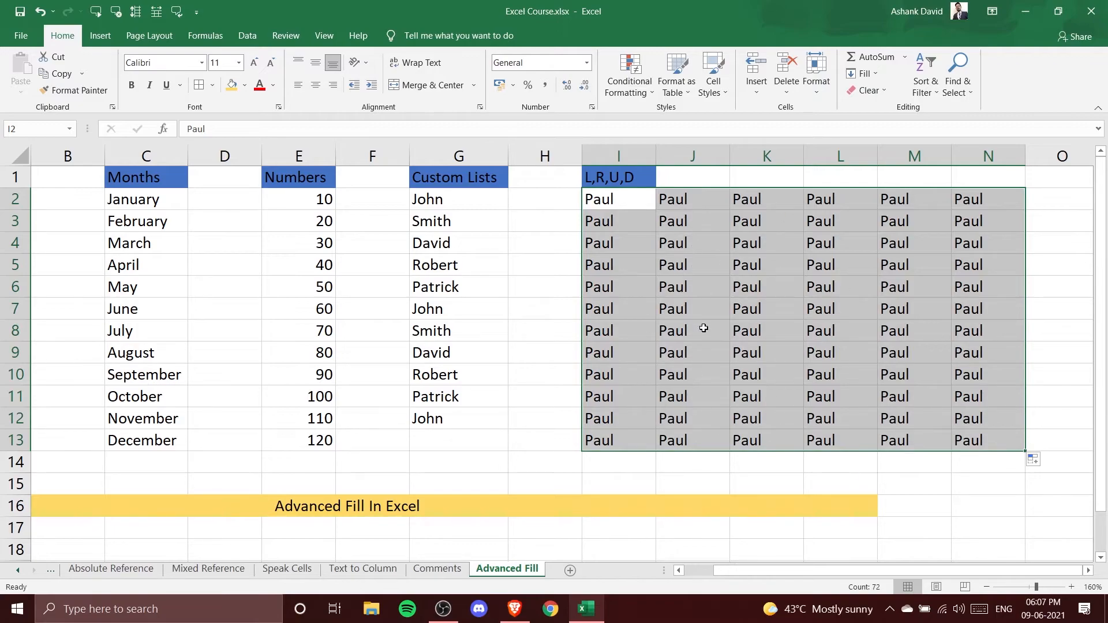
Clear the filled Paul block so only I2 keeps Paul
click(704, 250)
drag(630, 211, 625, 430)
mouse_move(681, 199)
mouse_down()
mouse_move(917, 438)
mouse_move(969, 444)
mouse_move(587, 199)
mouse_move(630, 200)
mouse_move(630, 442)
mouse_up()
click(669, 287)
mouse_move(629, 199)
mouse_down()
mouse_move(629, 445)
mouse_move(601, 262)
mouse_move(616, 202)
mouse_up()
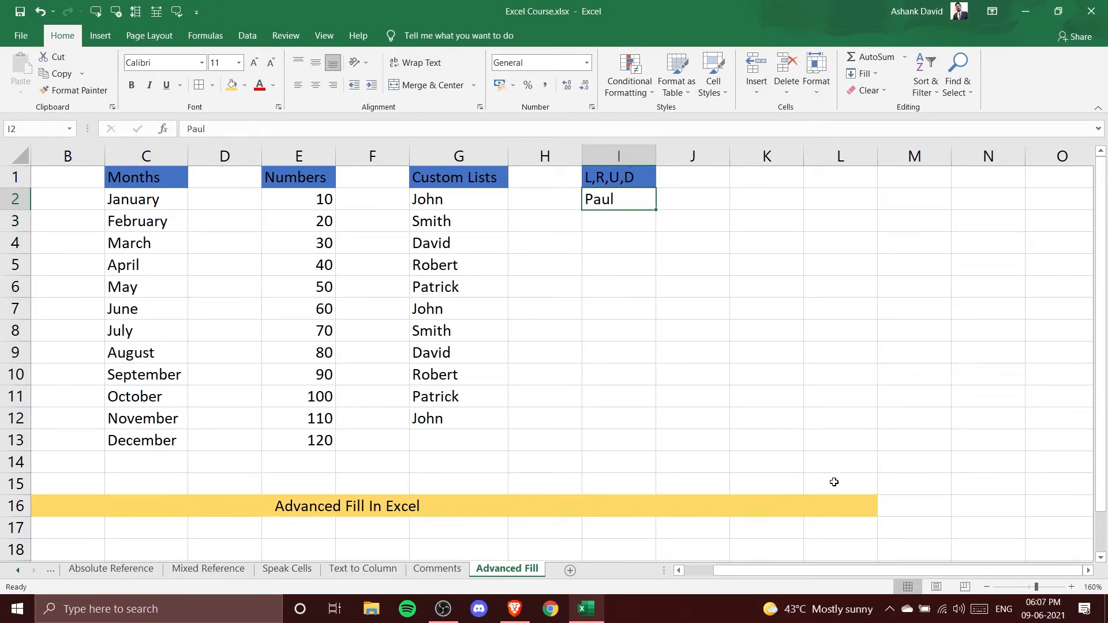
Select I2:M12, fill Paul down and right with the fill shortcuts, then undo both fills
mouse_move(615, 196)
mouse_down()
mouse_move(878, 432)
mouse_move(917, 452)
mouse_move(936, 415)
mouse_up()
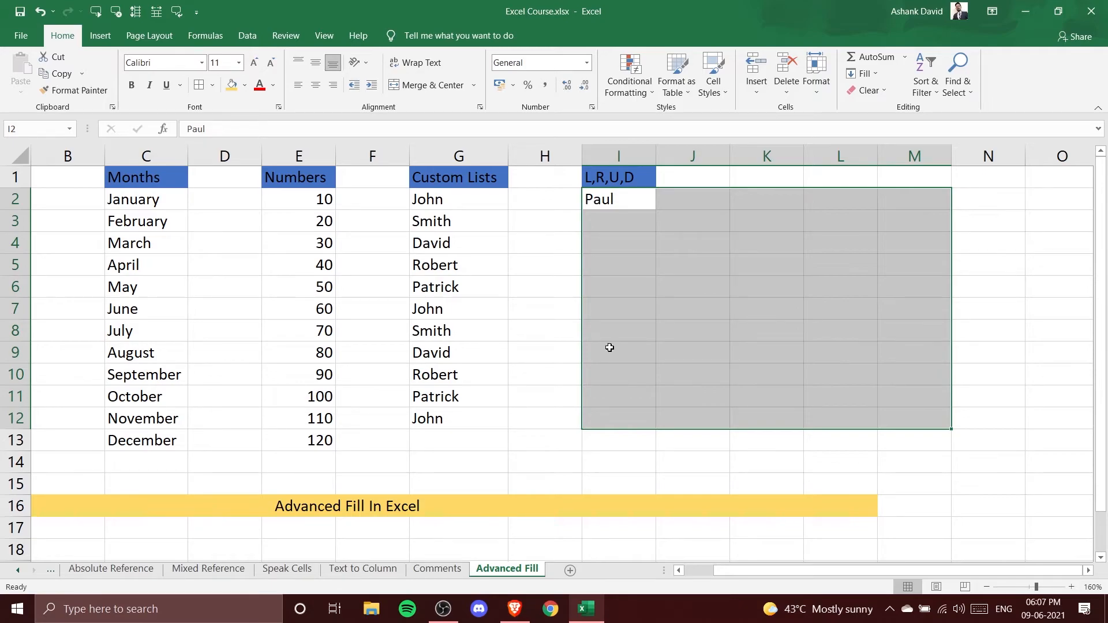
key(ctrl+d)
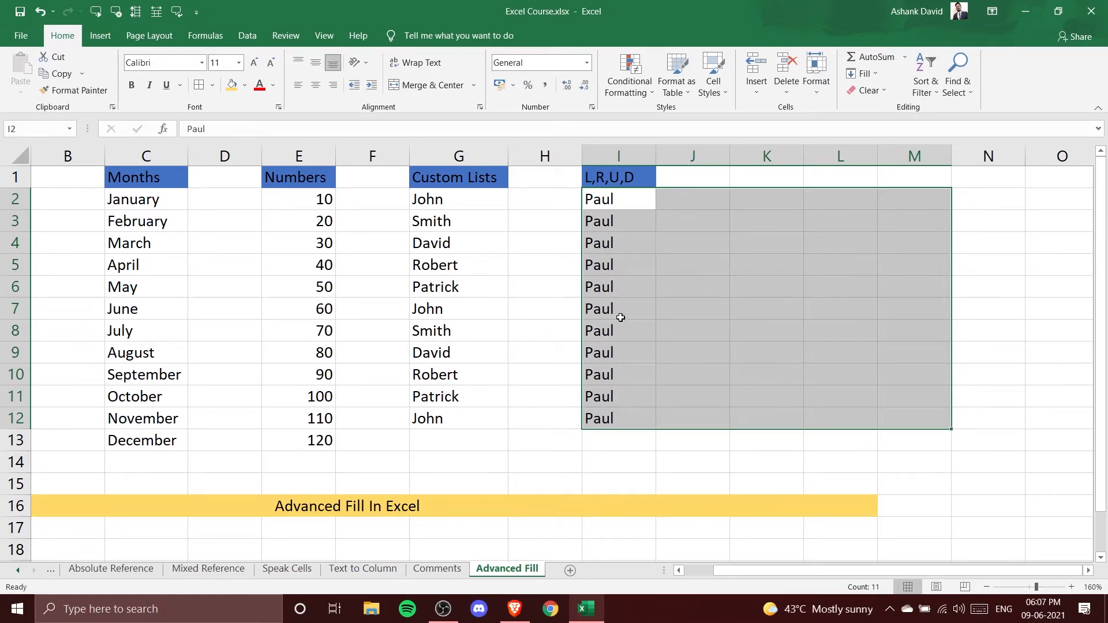
key(ctrl+r)
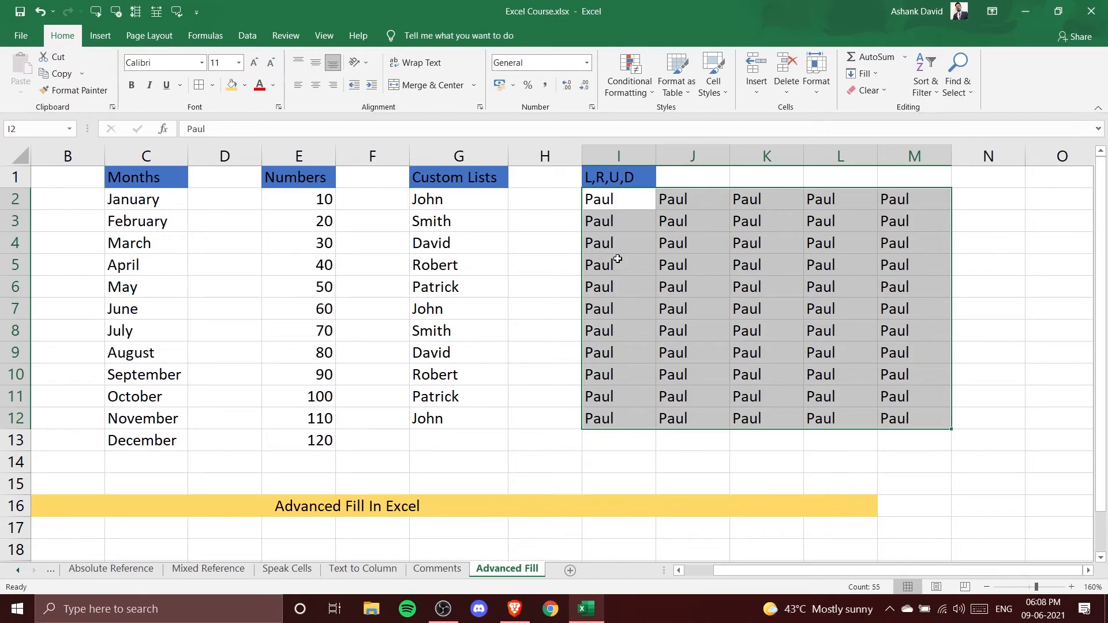
key(ctrl+z)
key(ctrl+z)
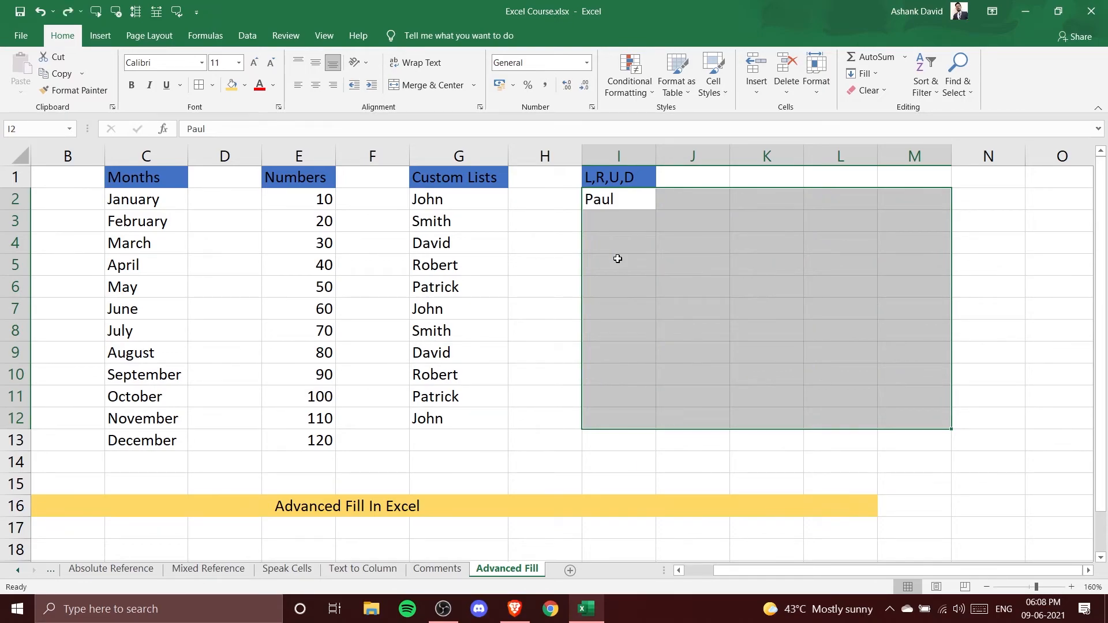
Fill Paul down column I and then right across I2:M12 using the Fill Down and Fill Right commands
click(879, 75)
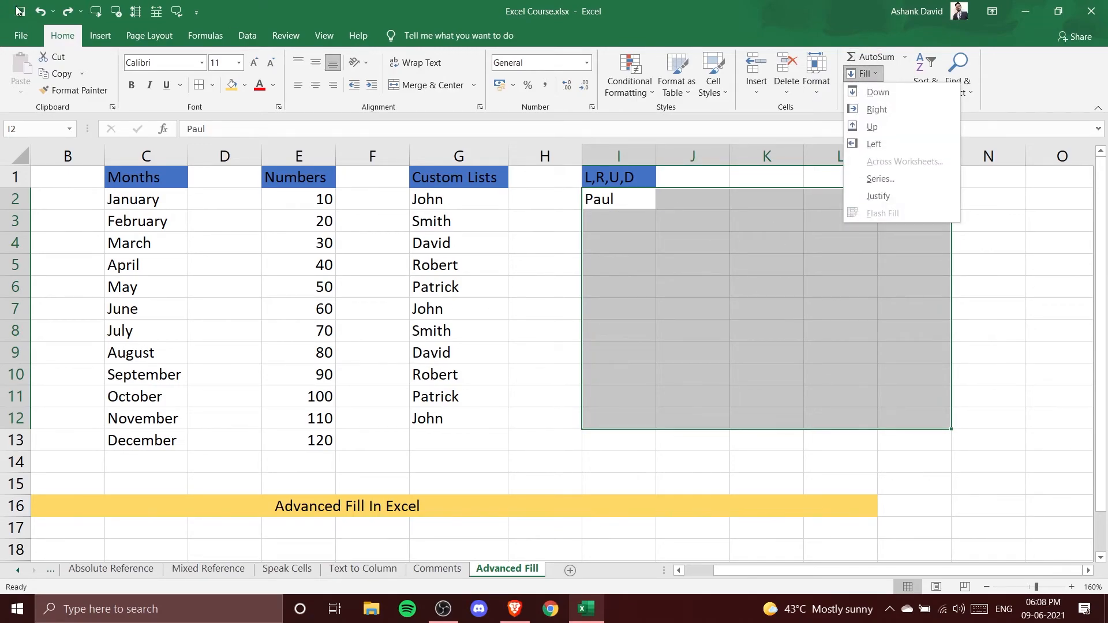
click(877, 92)
click(871, 73)
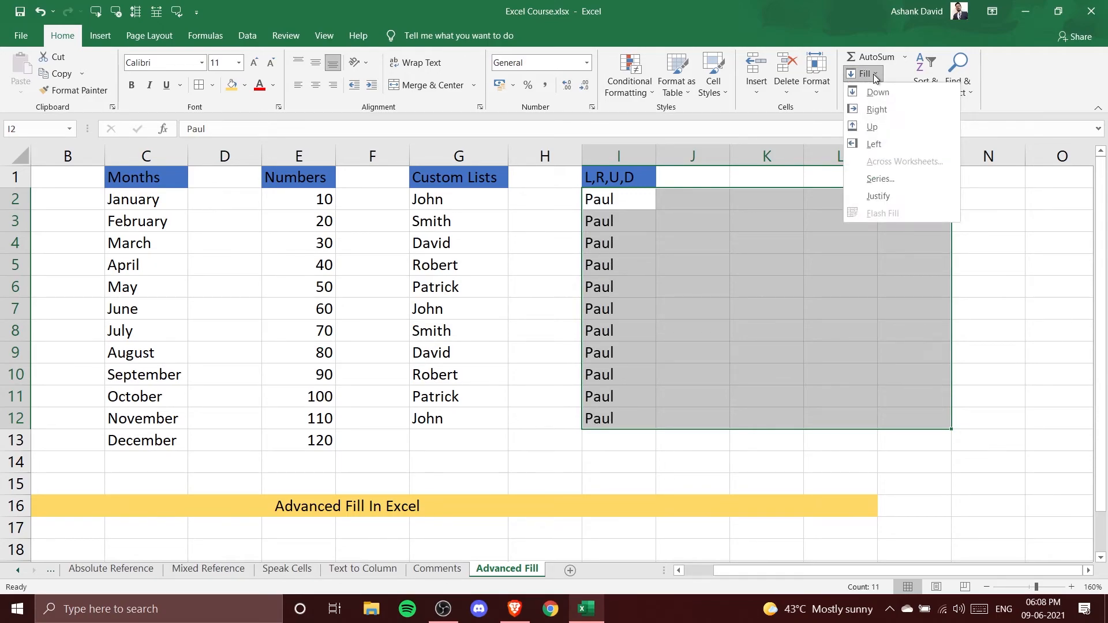
click(877, 110)
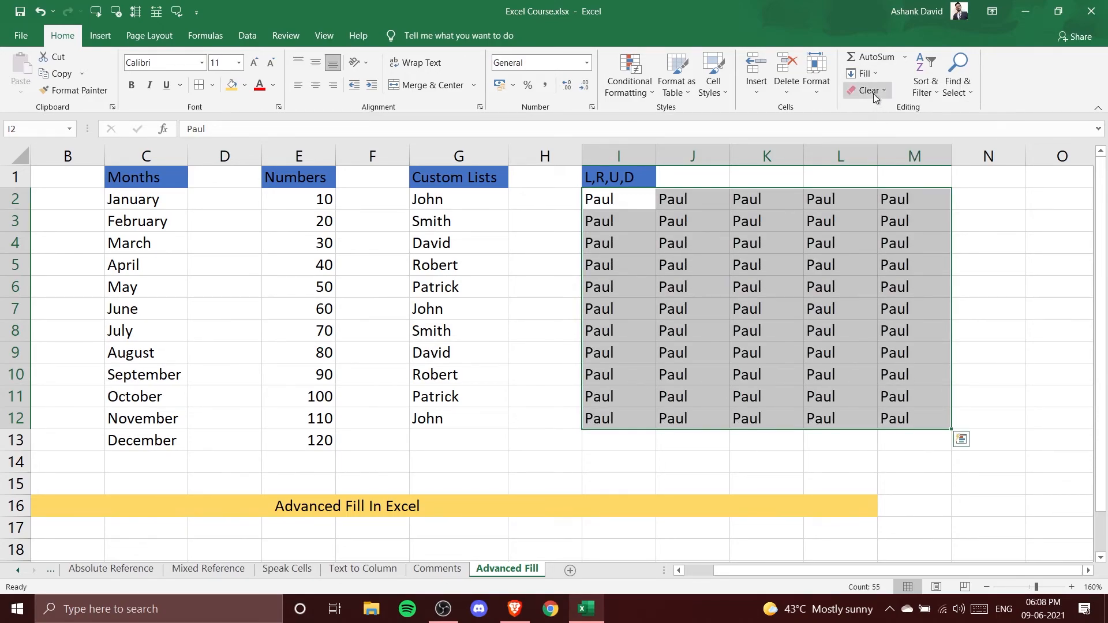
Apply the Fill Up command to the I2:M12 block, then deselect it by choosing I2
click(867, 90)
click(874, 74)
click(874, 125)
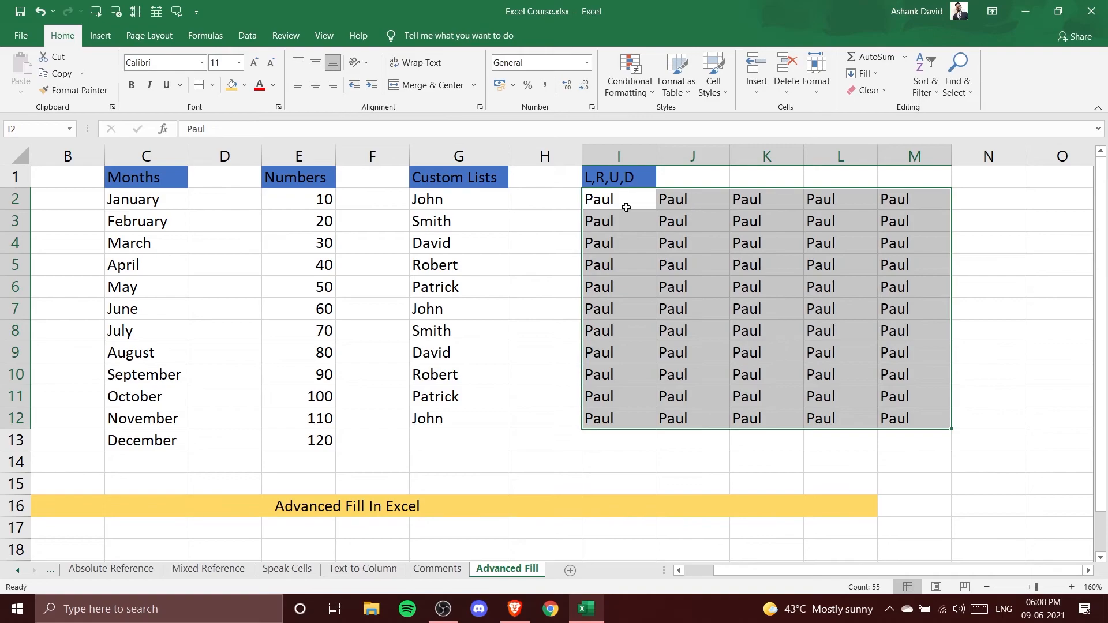
click(608, 203)
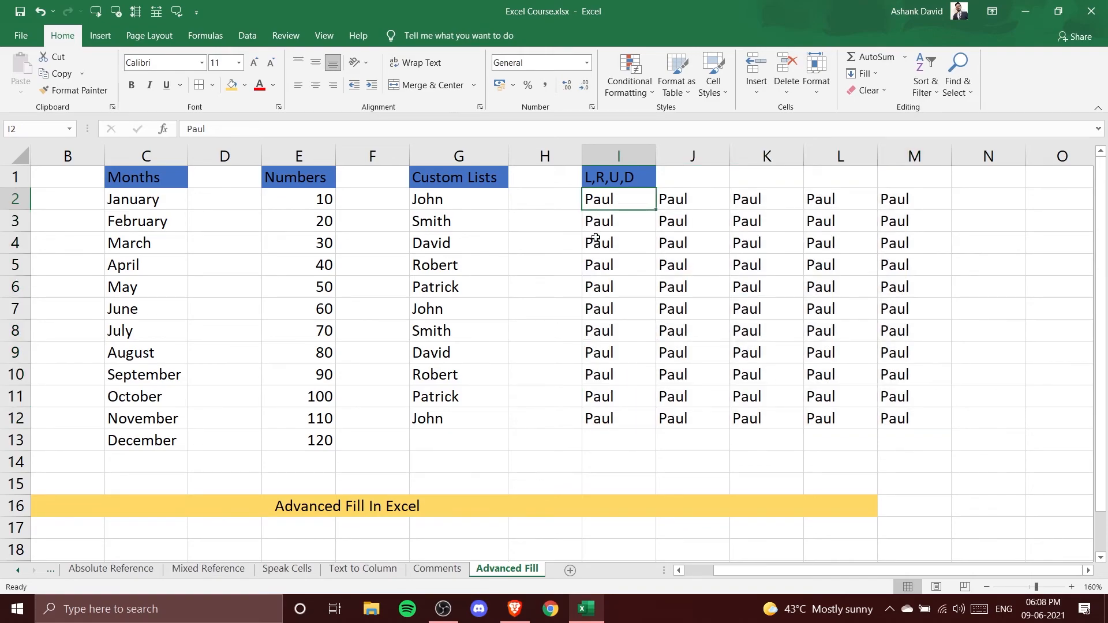
drag(815, 575, 743, 579)
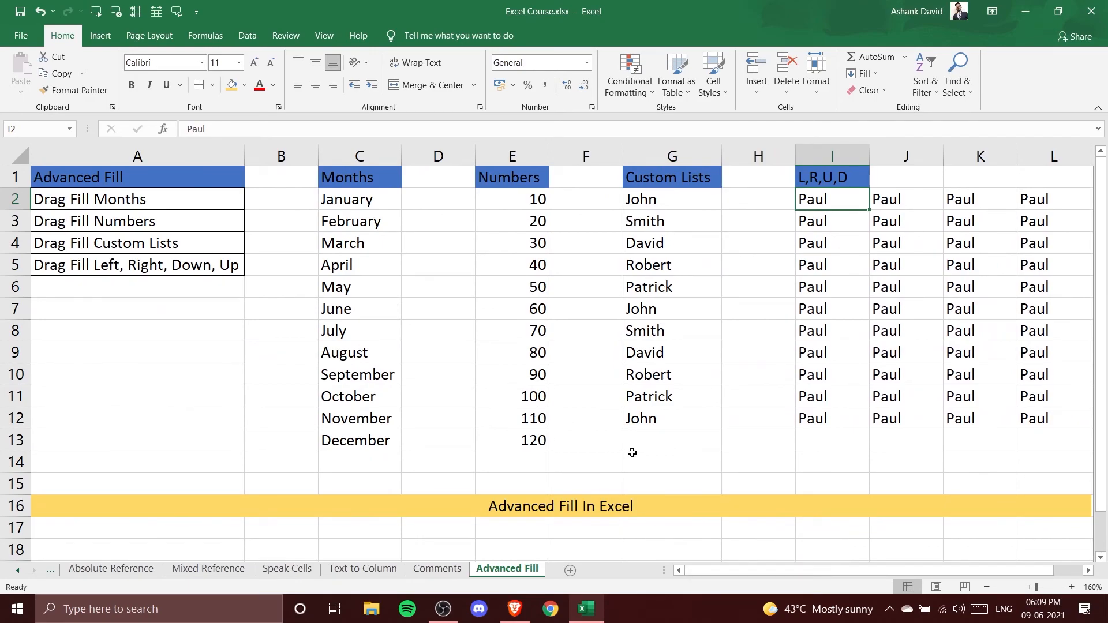